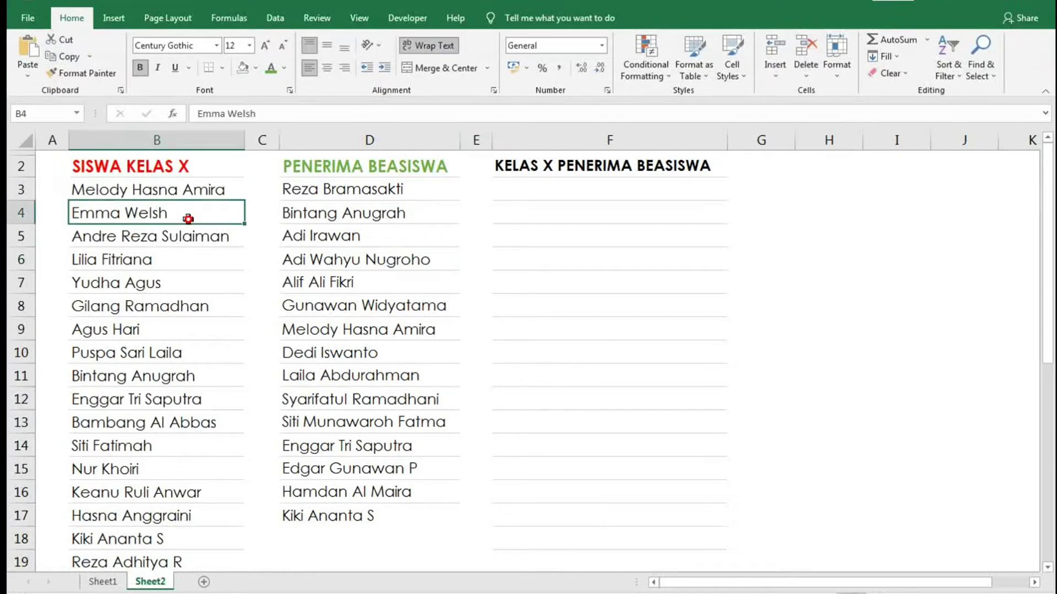
- Look over names in the SISWA KELAS X and PENERIMA BEASISWA lists
left_click(363, 166)
left_click(608, 166)
left_click(353, 189)
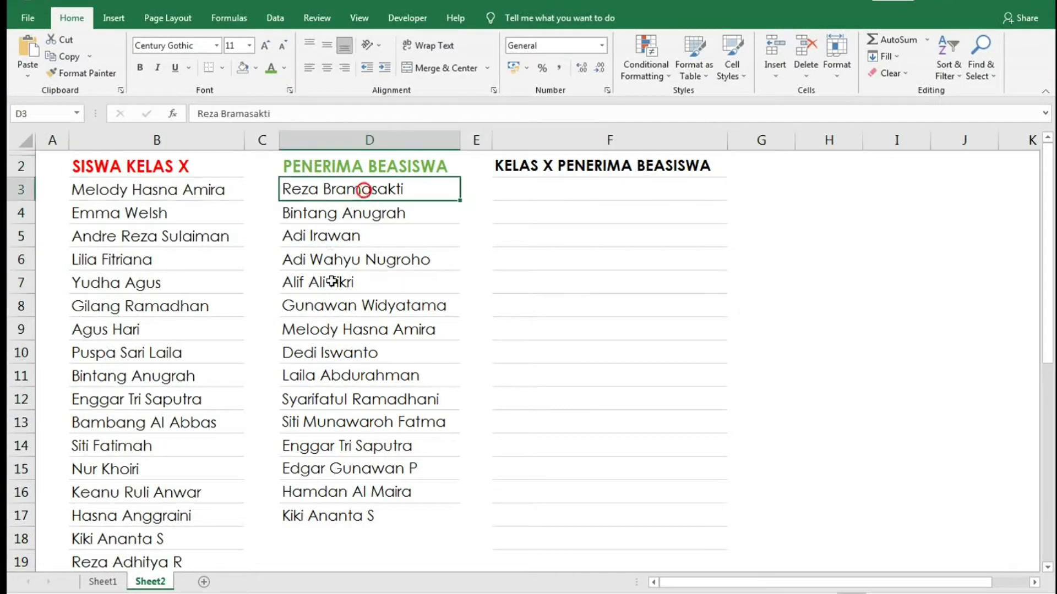
left_click(358, 329)
- Highlight duplicate names across columns B and D with Green Fill with Dark Green Text
left_click(185, 140)
left_click(366, 140, "ctrl")
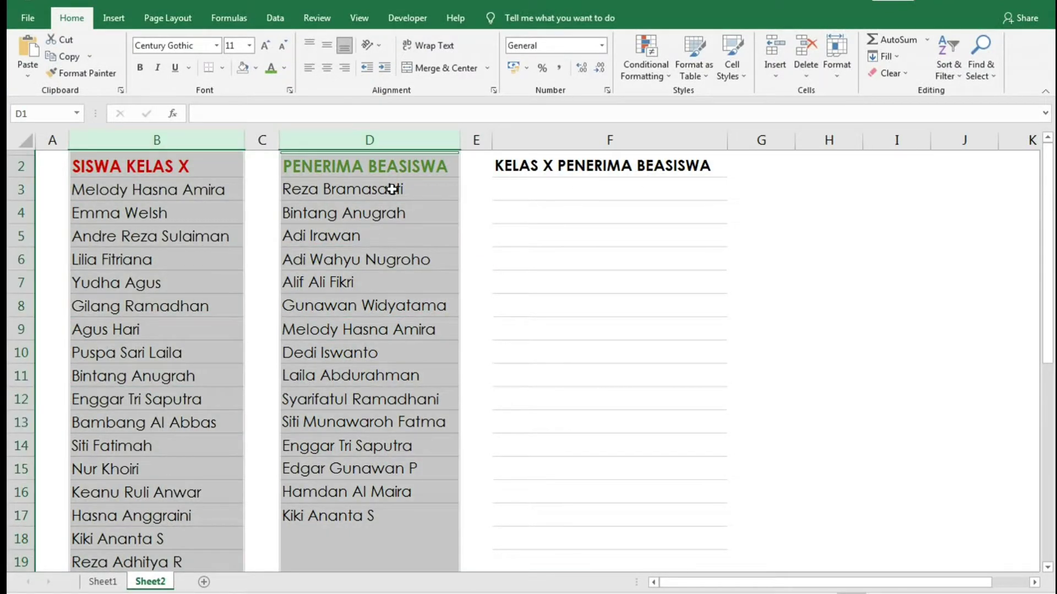
left_click(646, 55)
left_click(804, 296)
left_click(754, 225)
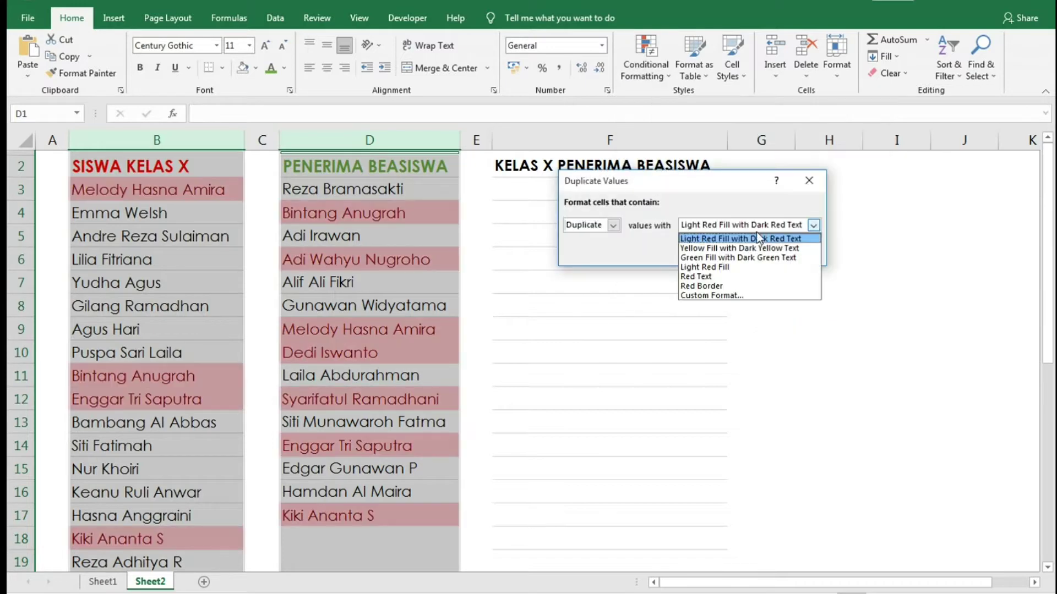
left_click(743, 256)
left_click(737, 252)
- Step through the scholarship names, jump back to the top, and press Ctrl+T on the list
left_click(345, 264)
key("Down")
key("Down")
key("Down")
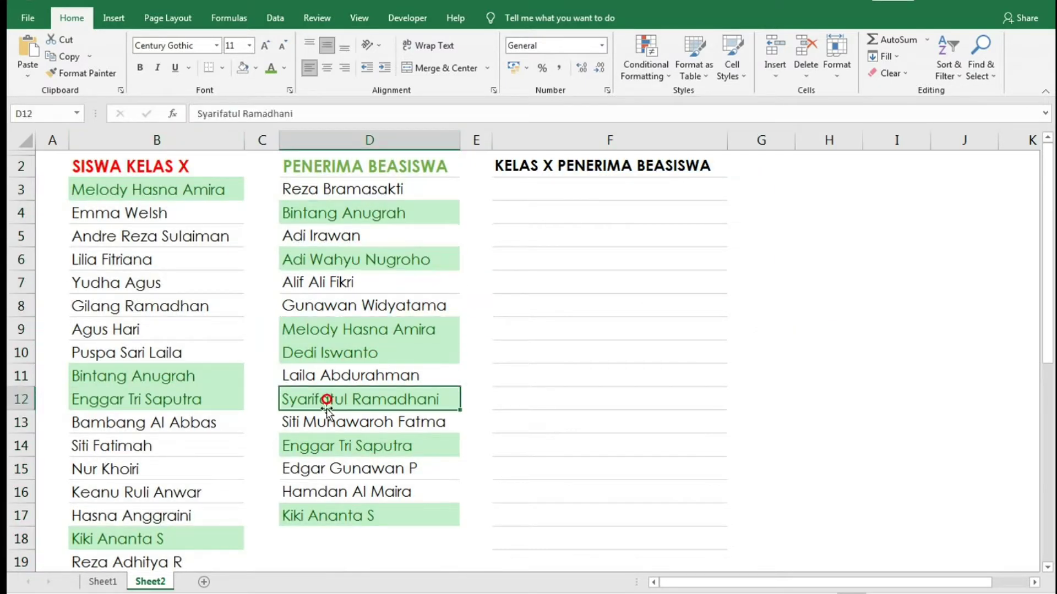
key("Down")
key("Down")
key("Down")
key("ctrl+Up")
key("ctrl+t")
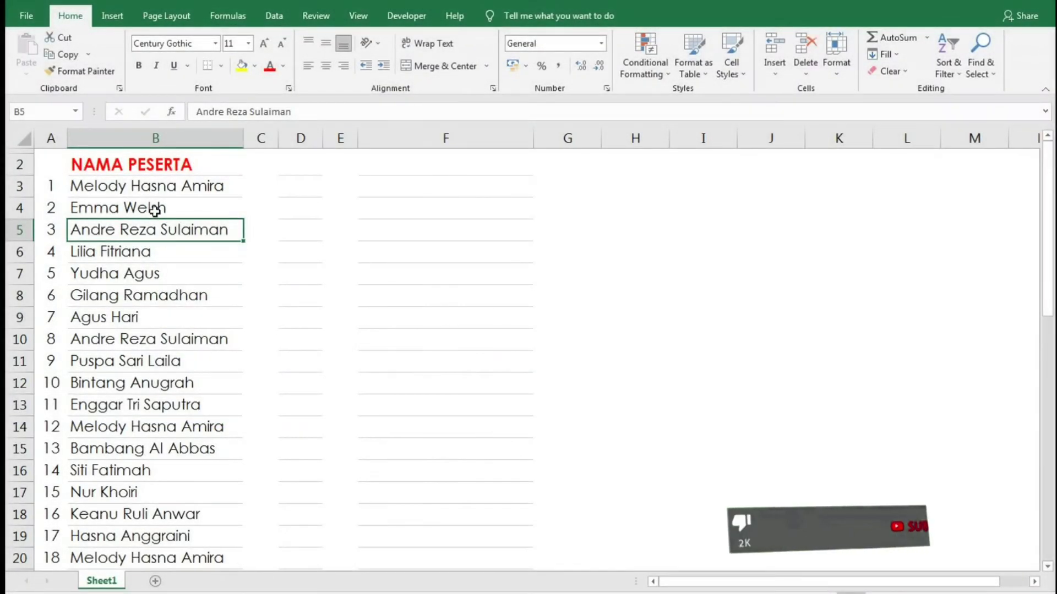
- Check the NAMA PESERTA names, including the repeats in rows 10, 14 and 20
left_click(147, 186)
left_click(132, 215)
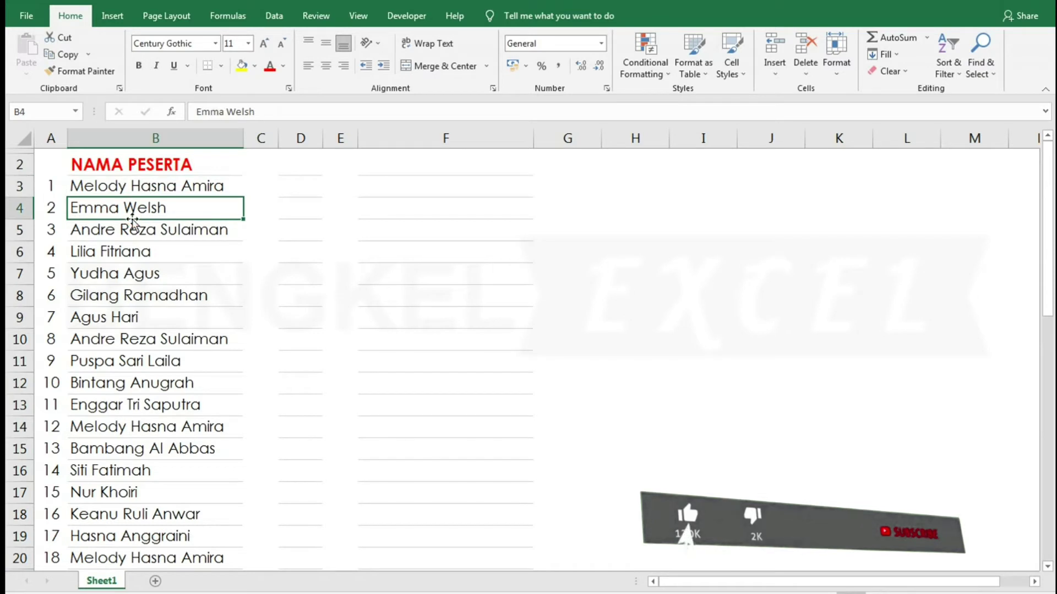
left_click(125, 229)
left_click(107, 345)
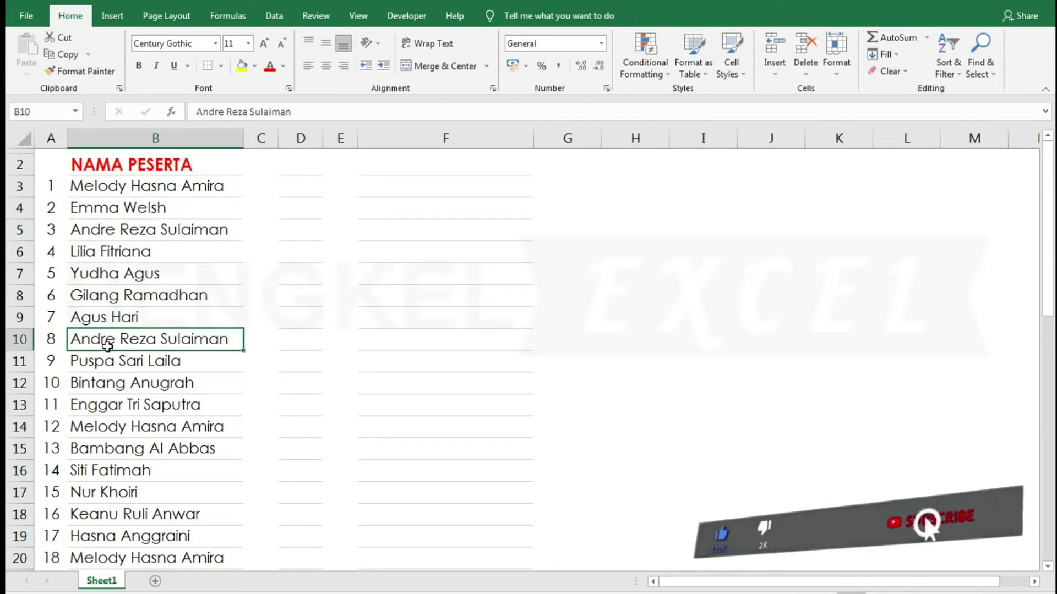
left_click(100, 431)
left_click(118, 185)
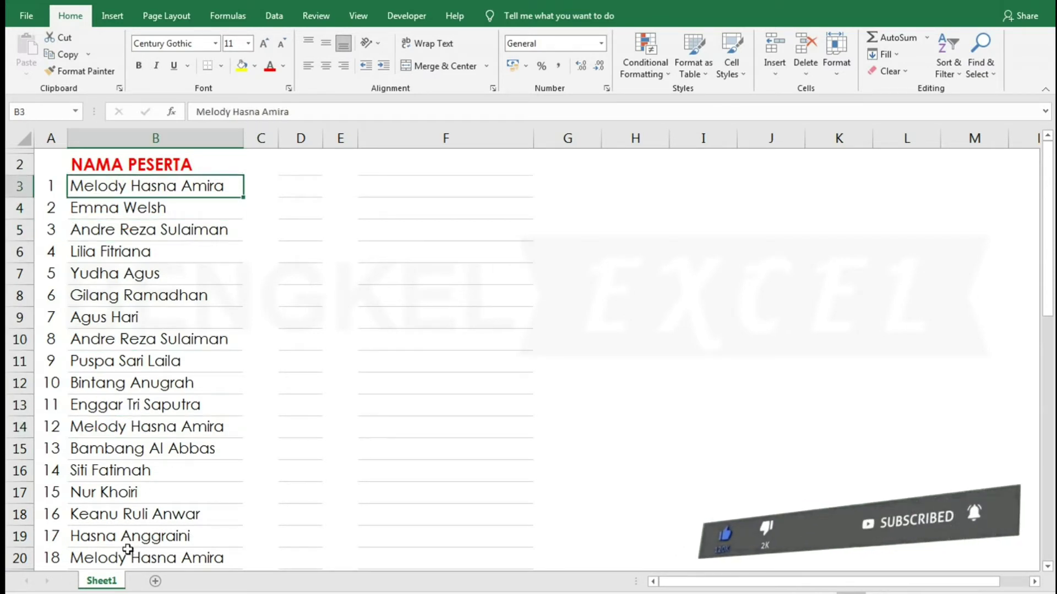
scroll(116, 511, "down", 1)
left_click(99, 506)
- Find the repeat in row 30, then select all of column B
scroll(110, 509, "down", 2)
scroll(126, 509, "down", 2)
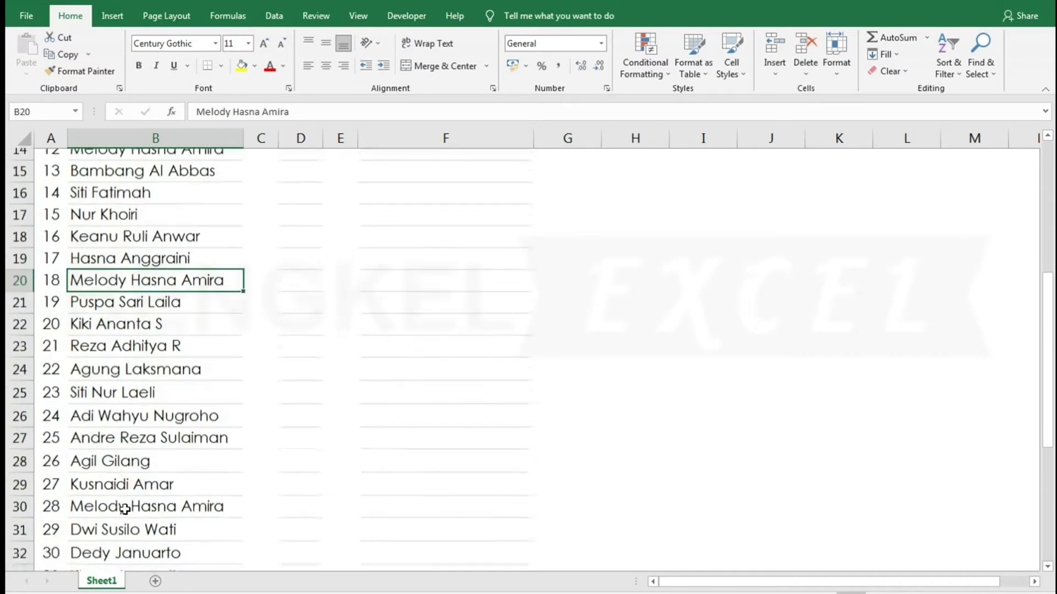
scroll(124, 509, "down", 2)
scroll(123, 509, "down", 1)
scroll(122, 509, "down", 3)
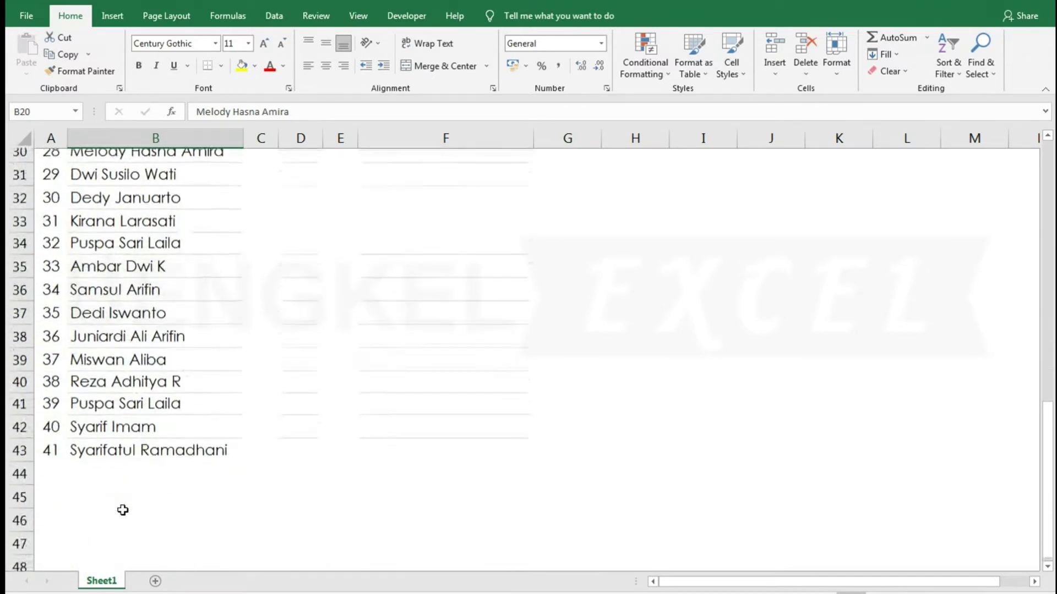
scroll(154, 264, "up", 1)
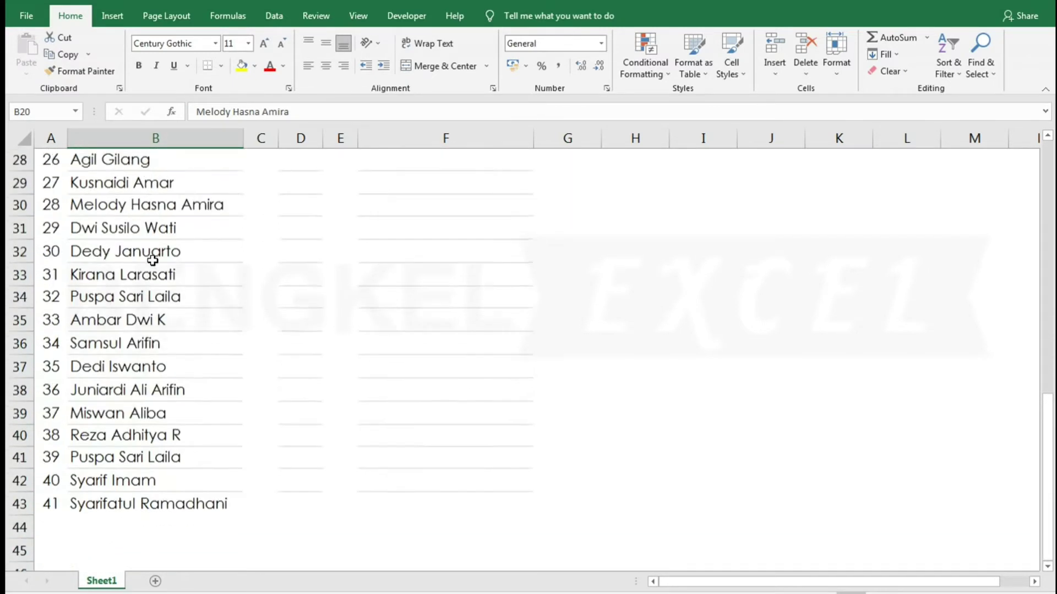
scroll(158, 259, "up", 1)
left_click(172, 282)
scroll(172, 281, "up", 5)
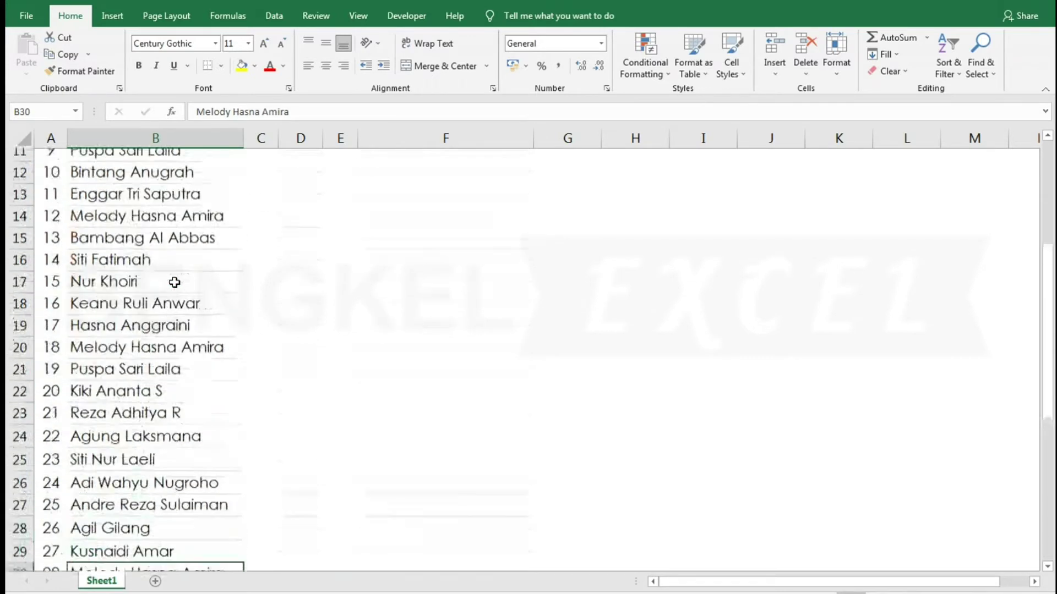
scroll(173, 282, "up", 3)
left_click(163, 174)
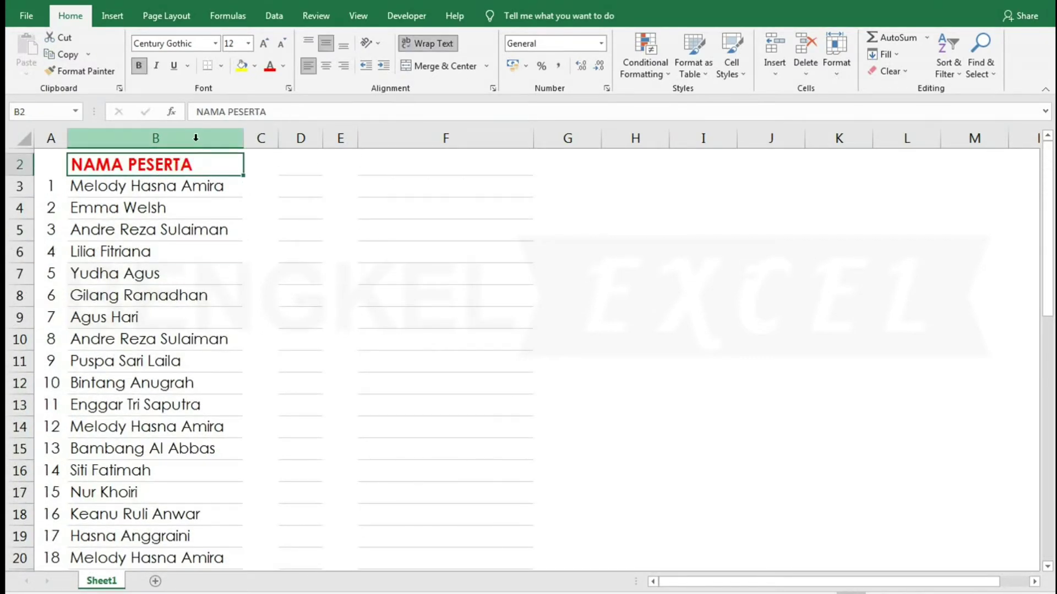
left_click(156, 138)
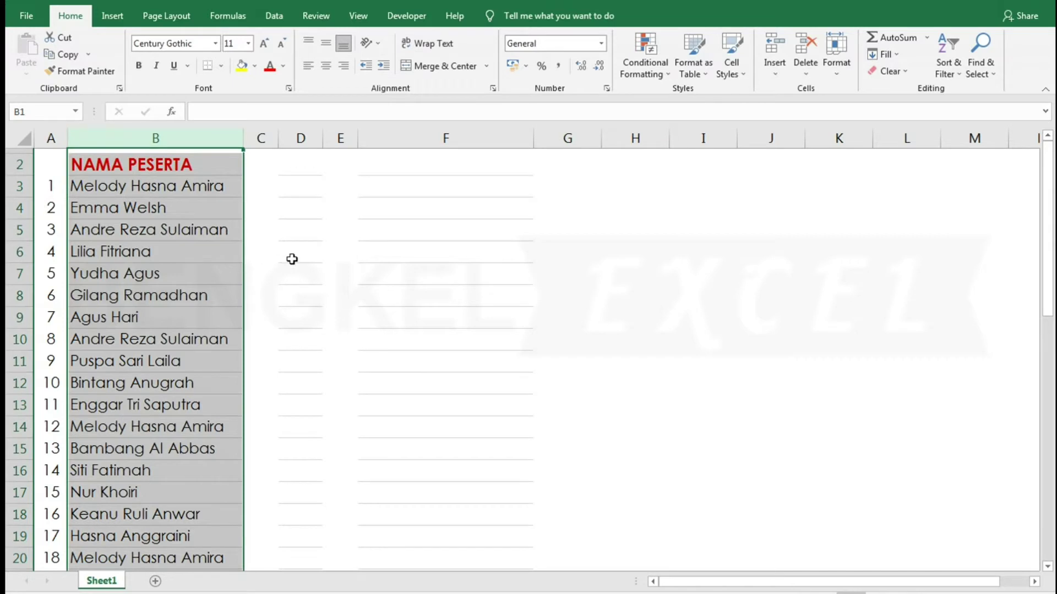
- Apply a Duplicate Values rule with Yellow Fill with Dark Yellow Text to column B
left_click(650, 79)
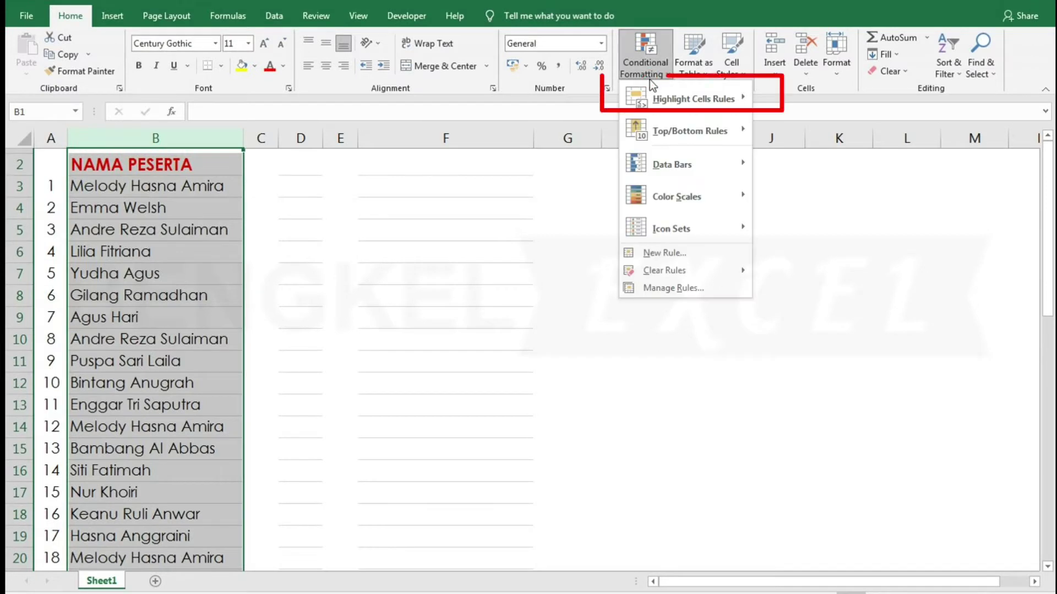
mouse_move(692, 98)
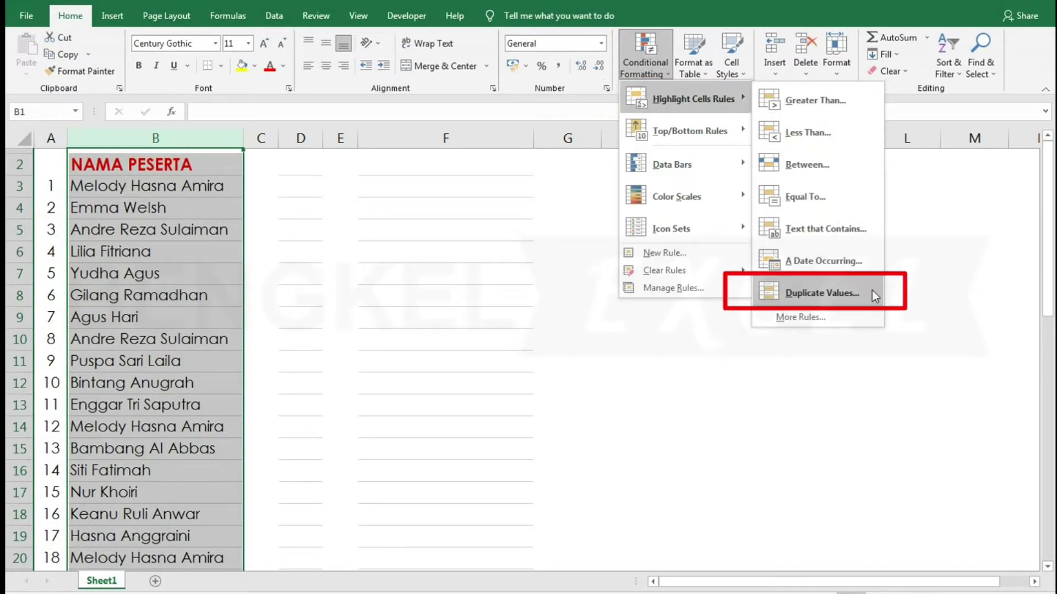
left_click(872, 289)
left_click_drag(576, 201, 381, 166)
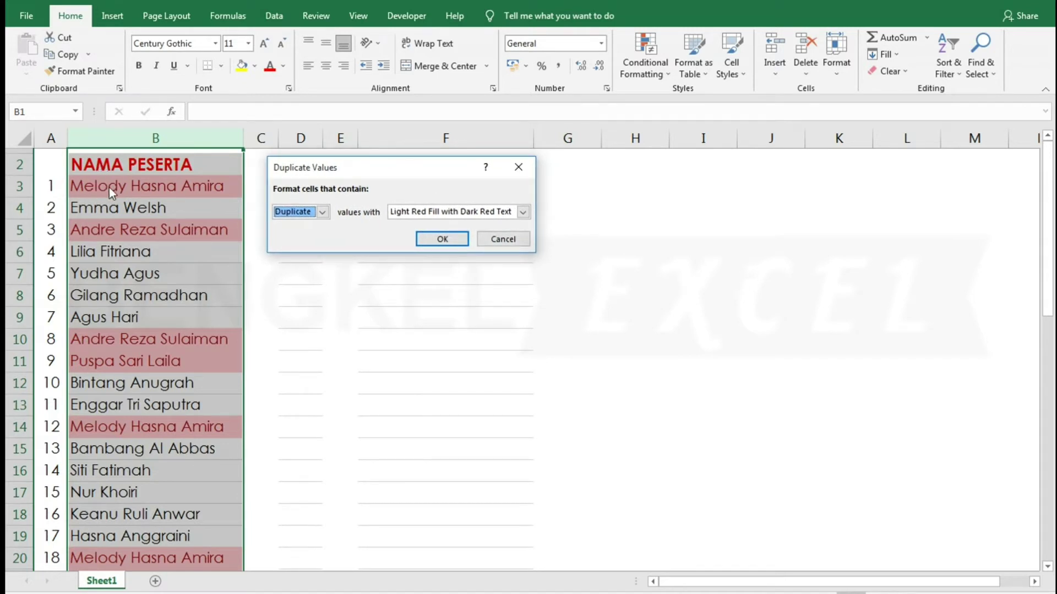
left_click(448, 212)
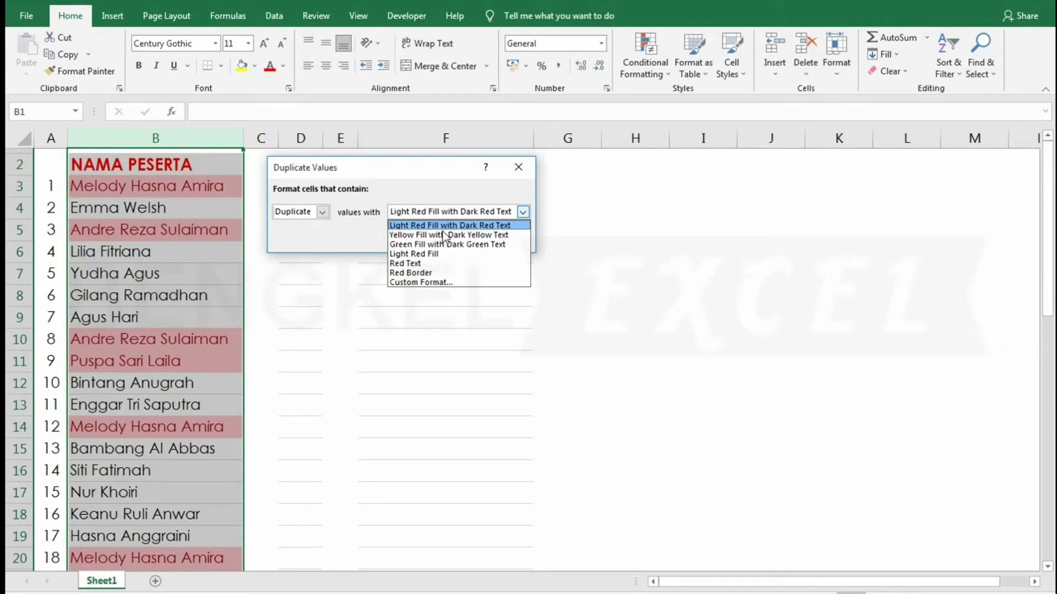
left_click(441, 235)
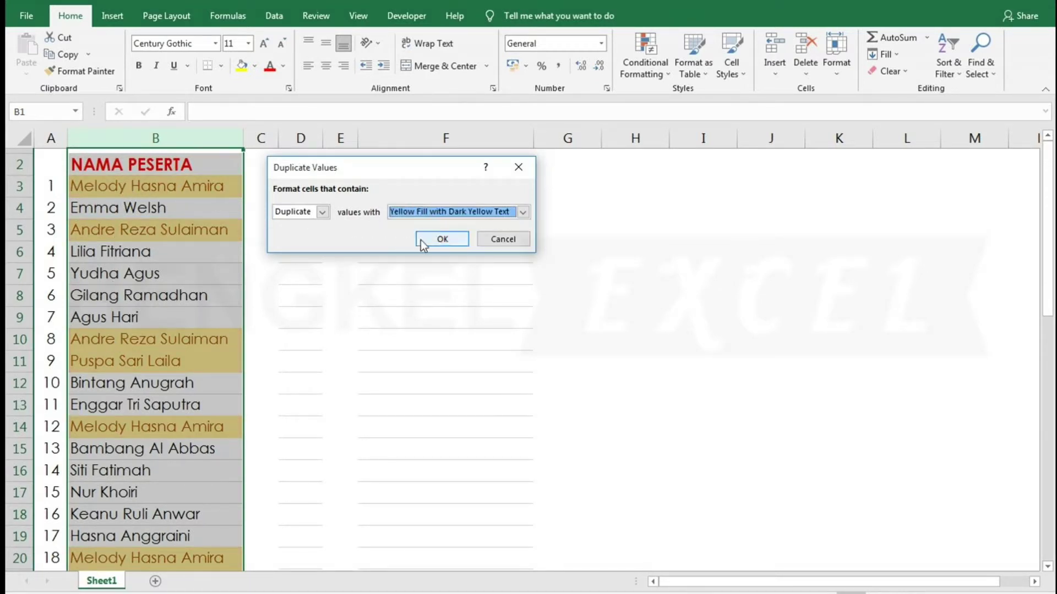
left_click(441, 239)
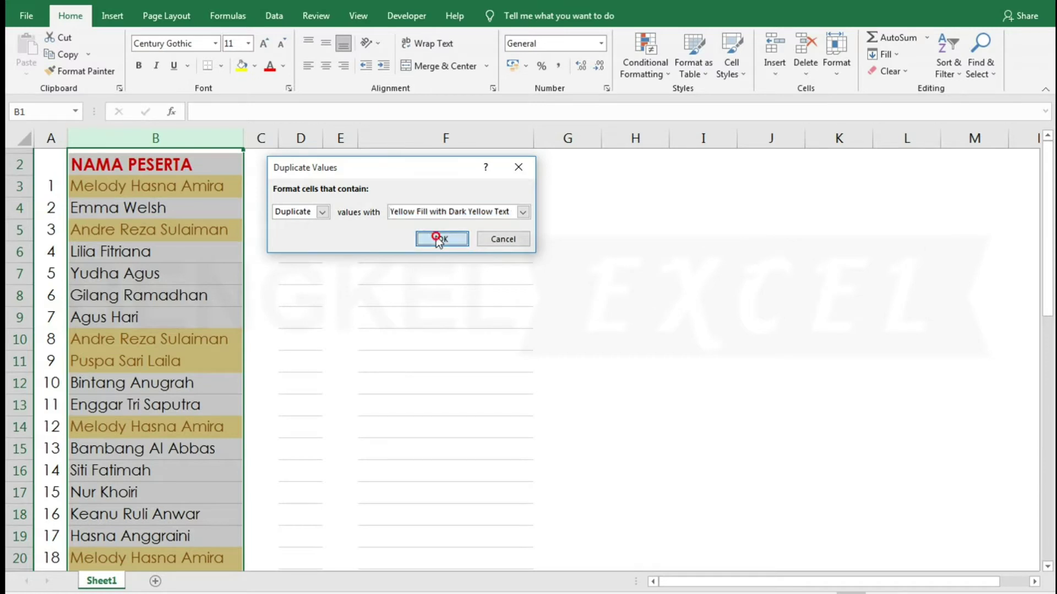
- Check the highlighted repeats in rows 5 and 10, then select cell D3
left_click(187, 187)
left_click(155, 227)
left_click(128, 339)
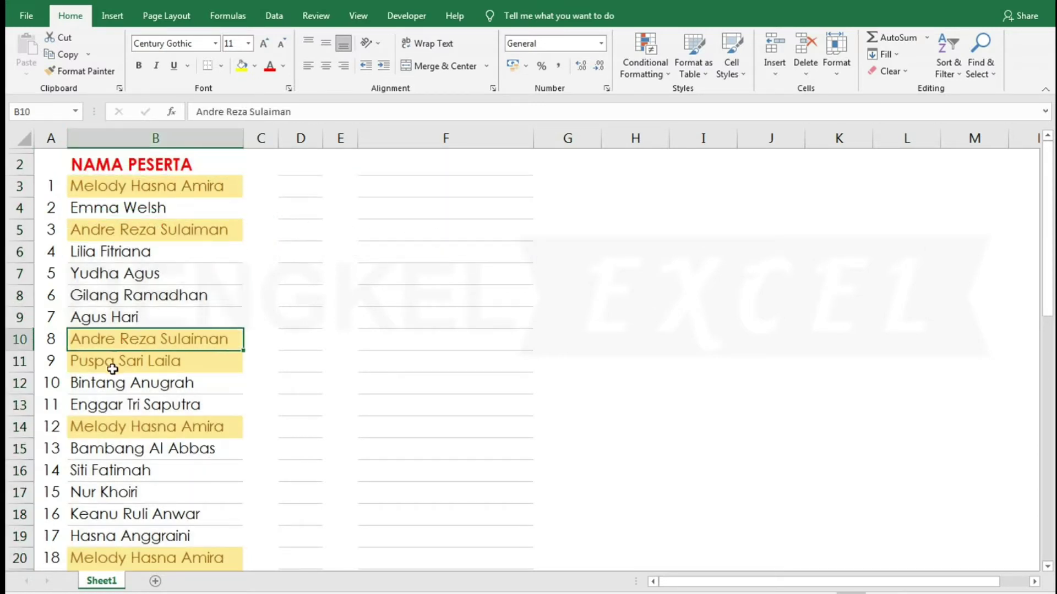
scroll(110, 369, "down", 3)
scroll(110, 385, "down", 1)
scroll(113, 397, "down", 1)
scroll(113, 401, "down", 1)
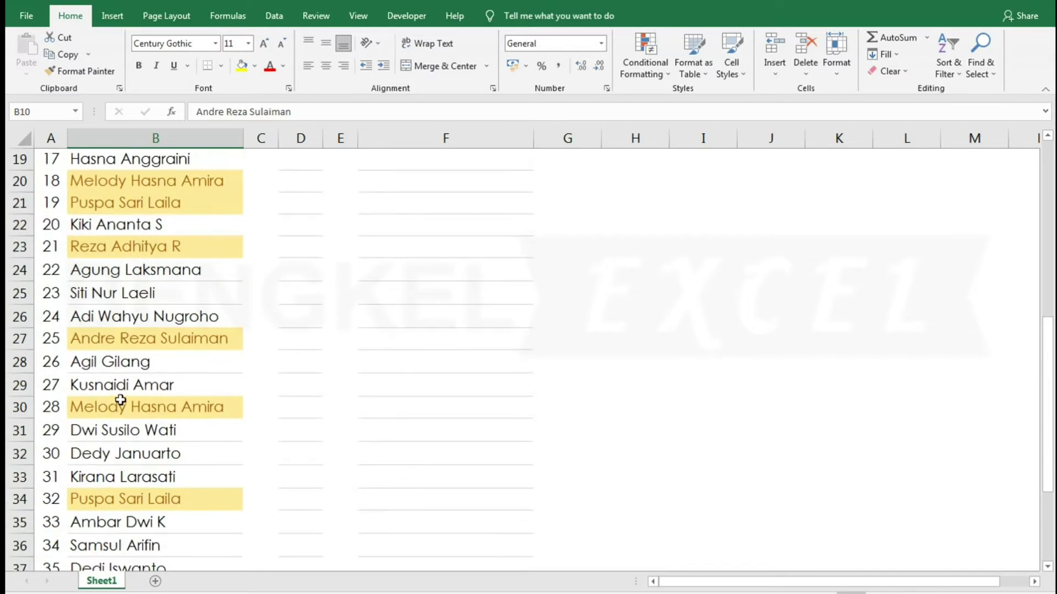
scroll(113, 405, "up", 6)
left_click(212, 183)
left_click(288, 182)
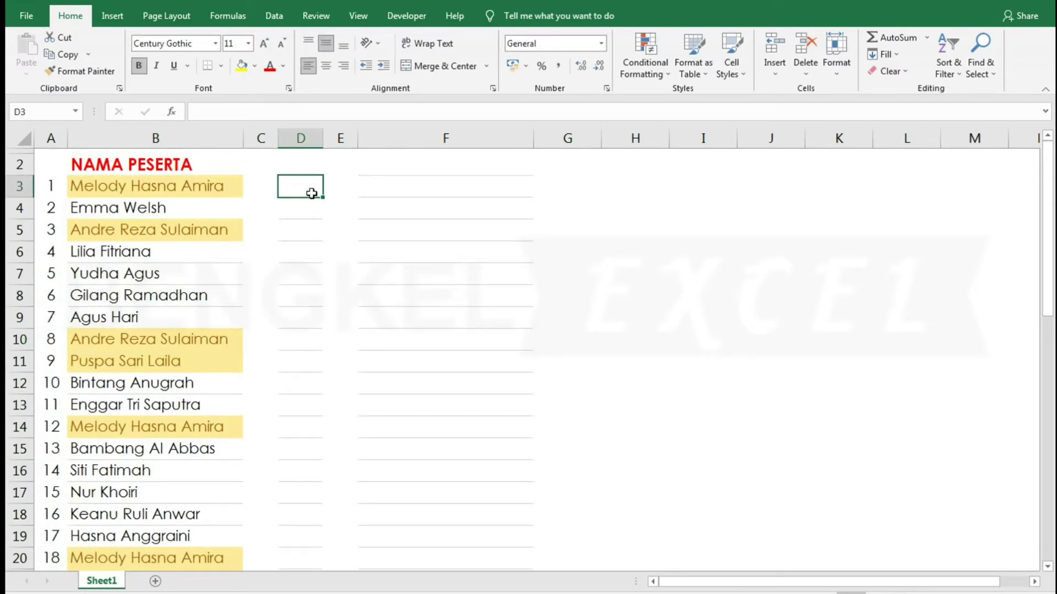
- Enter =COUNTIF(B3:B3;B3) in D3
double_click(311, 193)
type("=C")
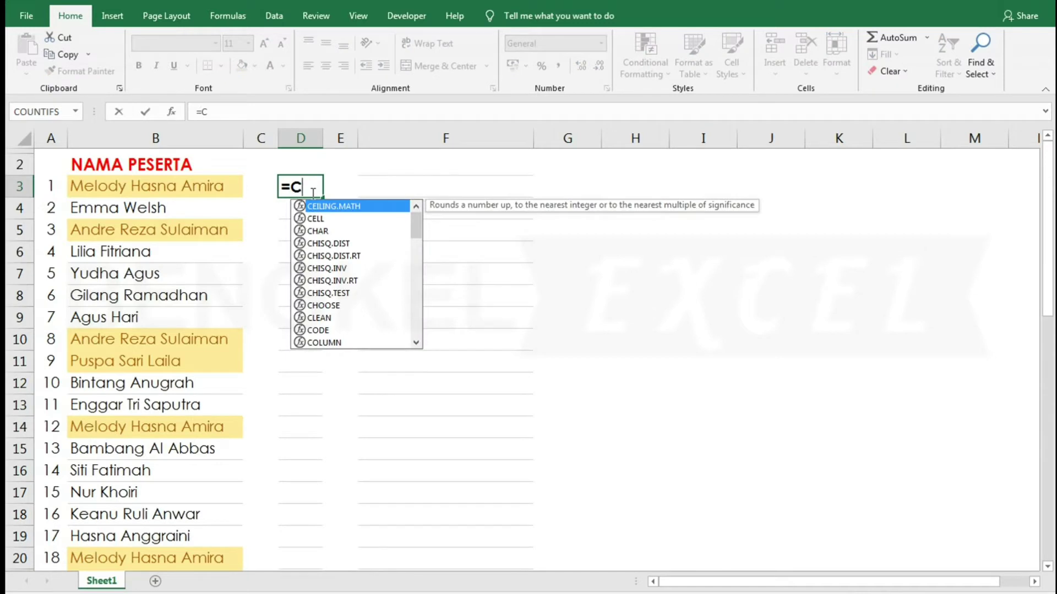
type("OU")
key("Down")
key("Down")
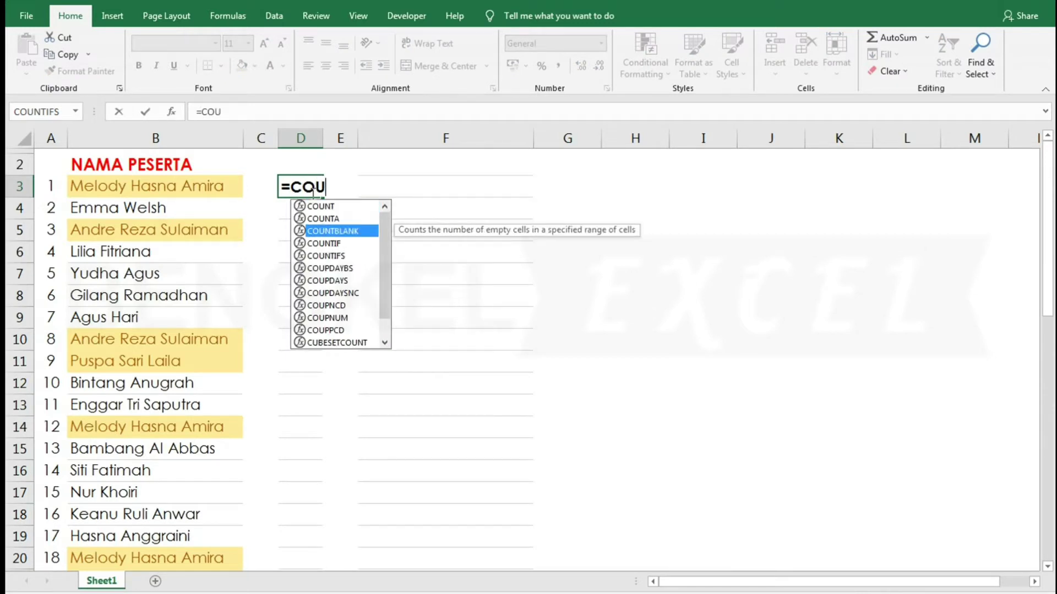
key("Down")
key("Tab")
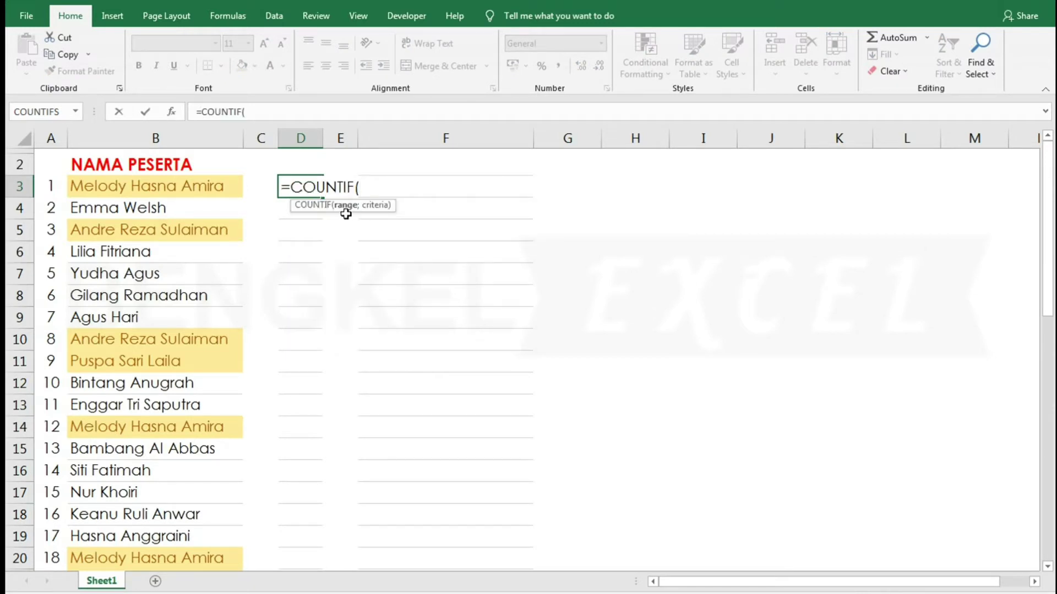
left_click(194, 186)
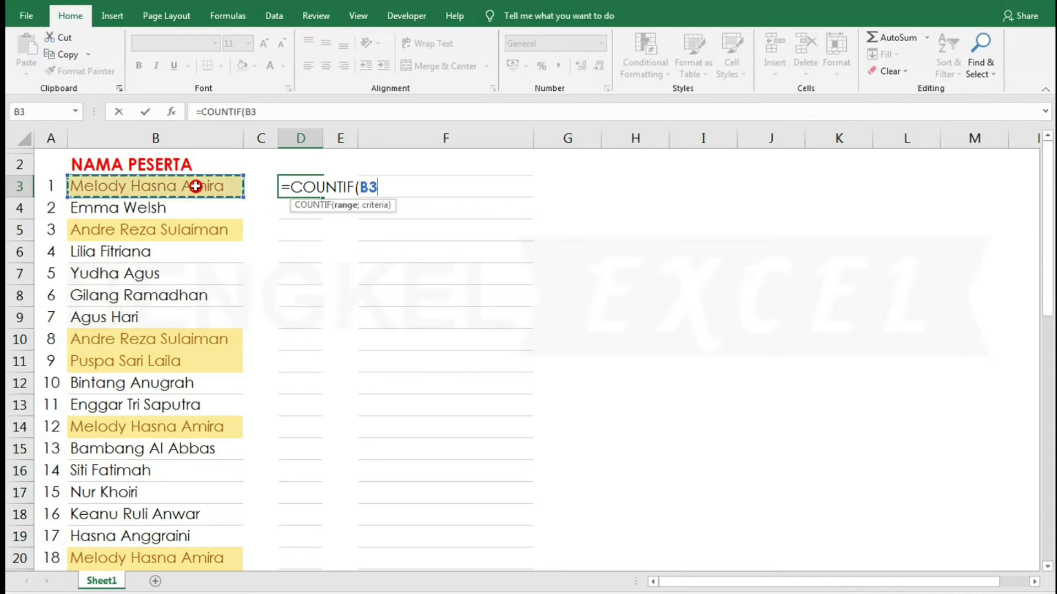
type(":")
left_click(196, 186)
type(";")
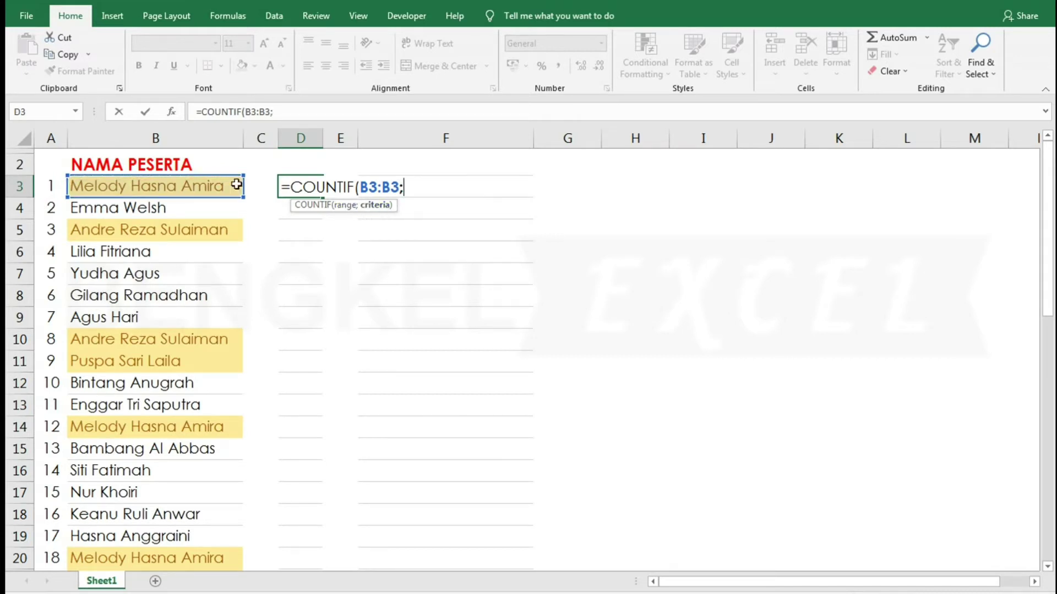
left_click(174, 184)
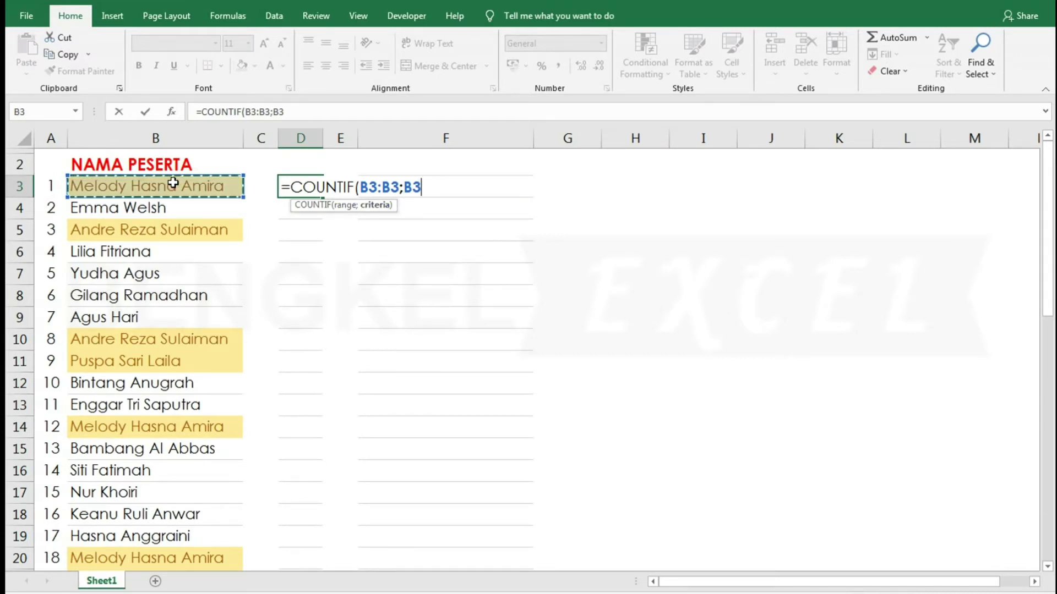
type(")")
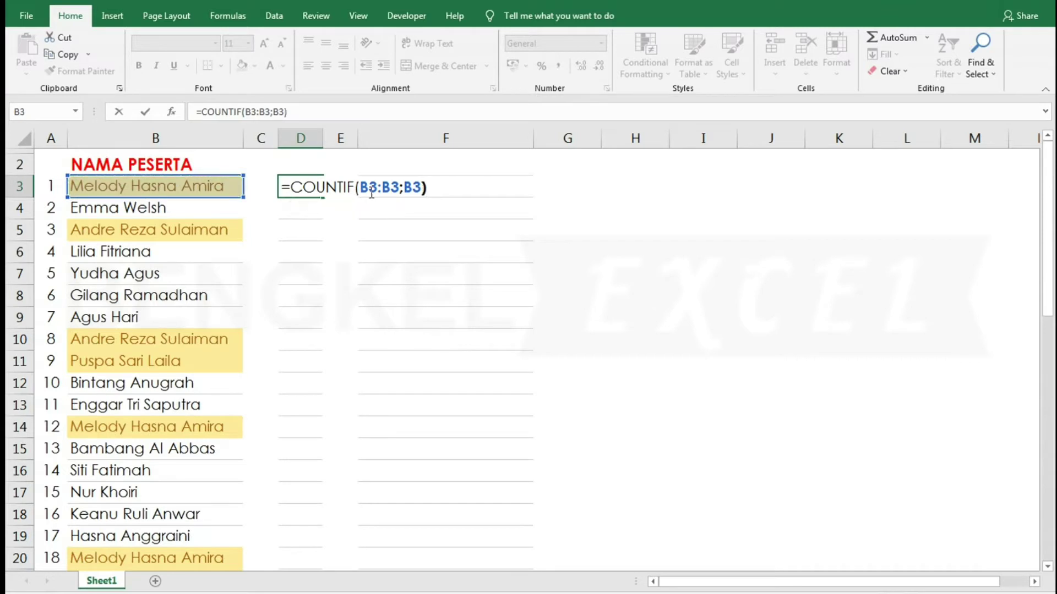
- Make the range start absolute so D3 reads =COUNTIF($B$3:B3;B3), and commit it
left_click_drag(378, 187, 360, 187)
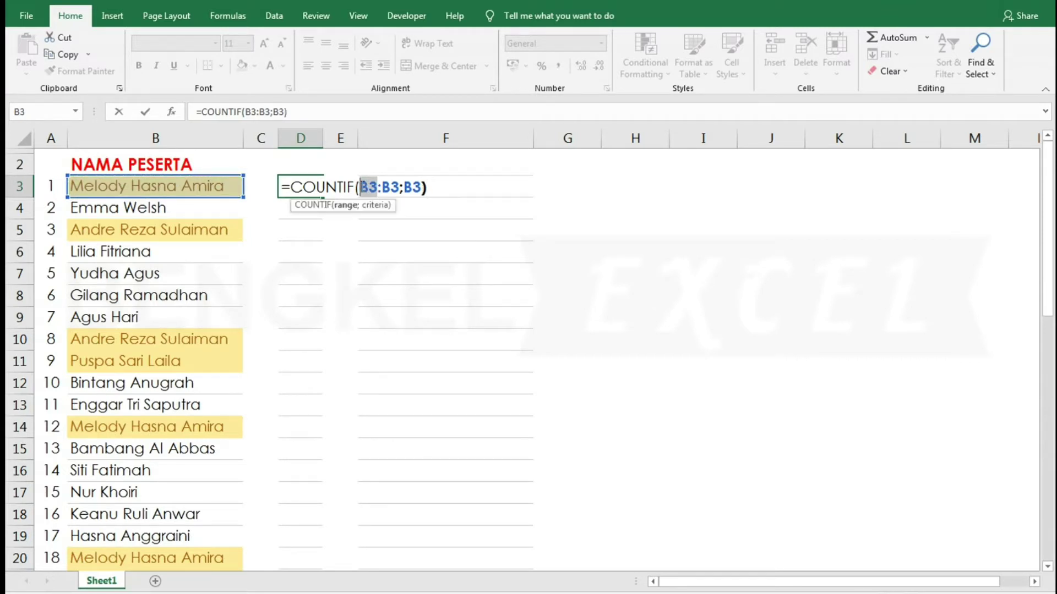
key("F4")
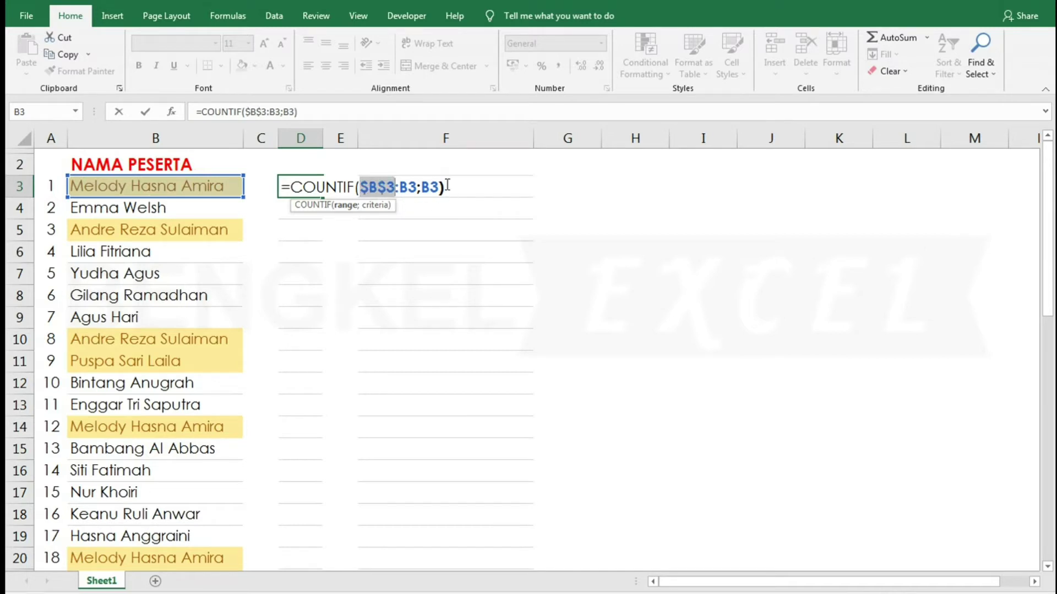
left_click(454, 188)
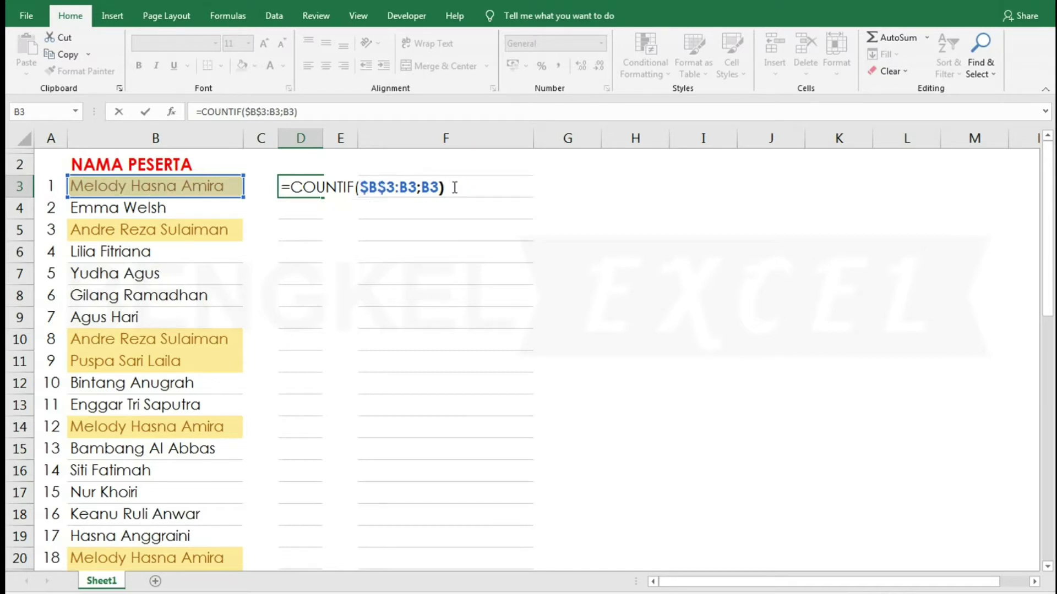
key("Return")
- Fill the D3 count formula down column D to row 43
left_click(300, 183)
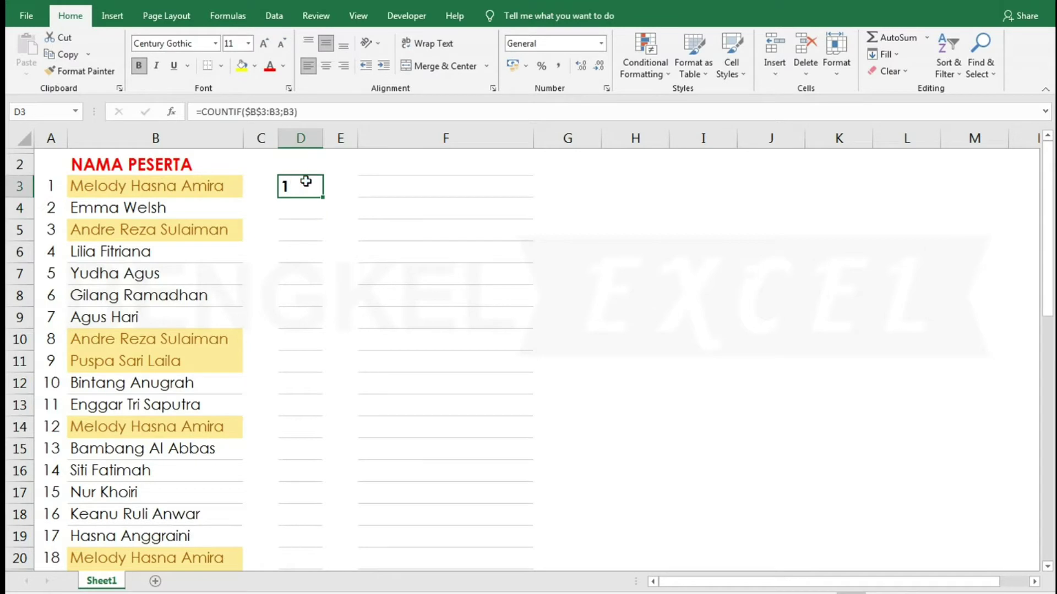
left_click_drag(320, 204, 263, 562)
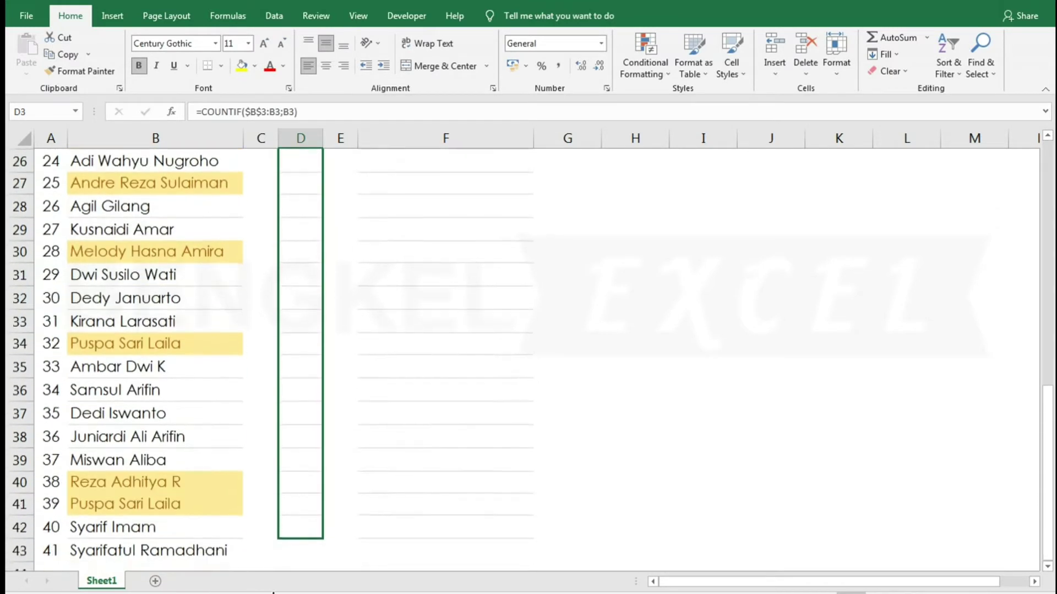
left_click_drag(263, 561, 283, 534)
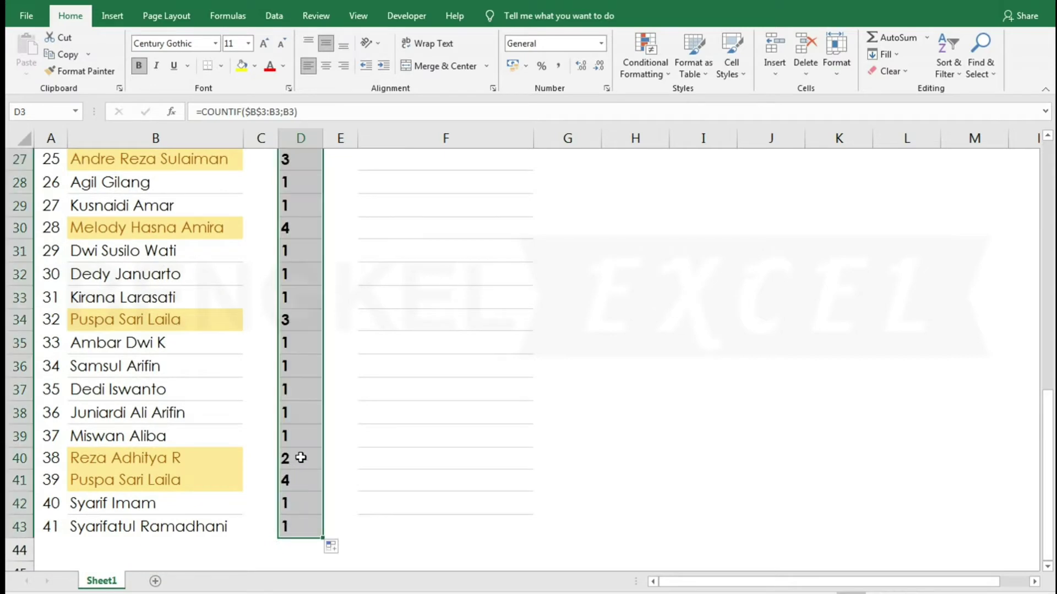
scroll(302, 457, "up", 1)
scroll(304, 429, "up", 2)
scroll(305, 422, "up", 3)
scroll(305, 421, "up", 2)
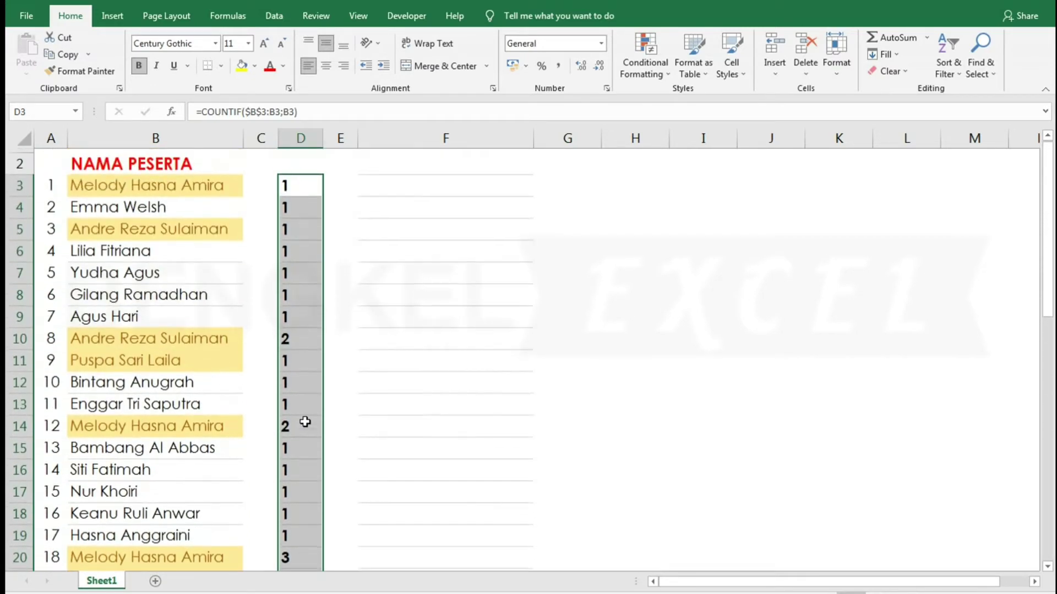
- Check the copied counts in D3, D10, D14, D21 and D30
left_click(300, 186)
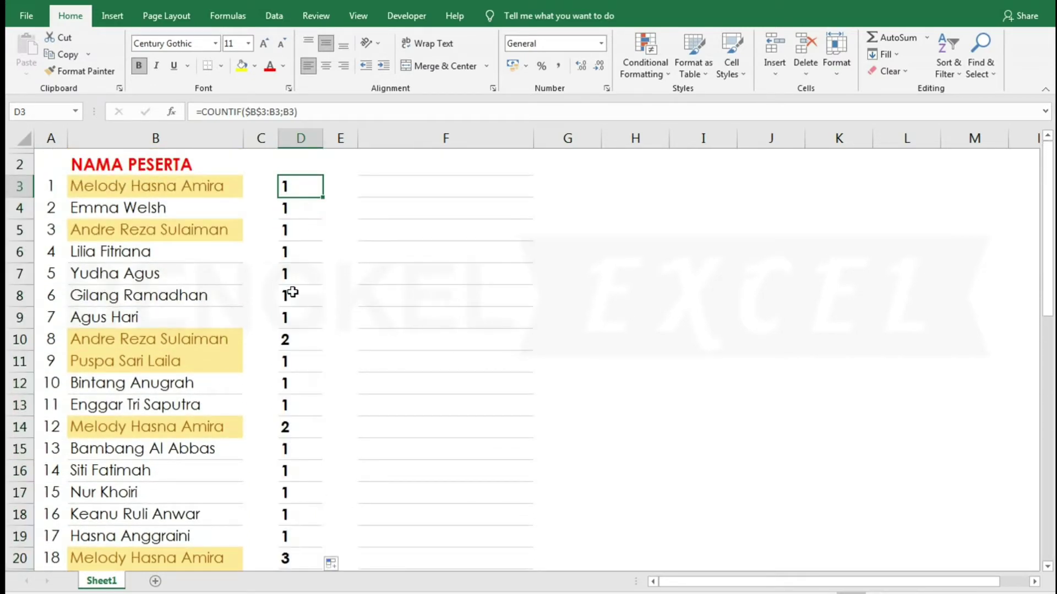
left_click(285, 339)
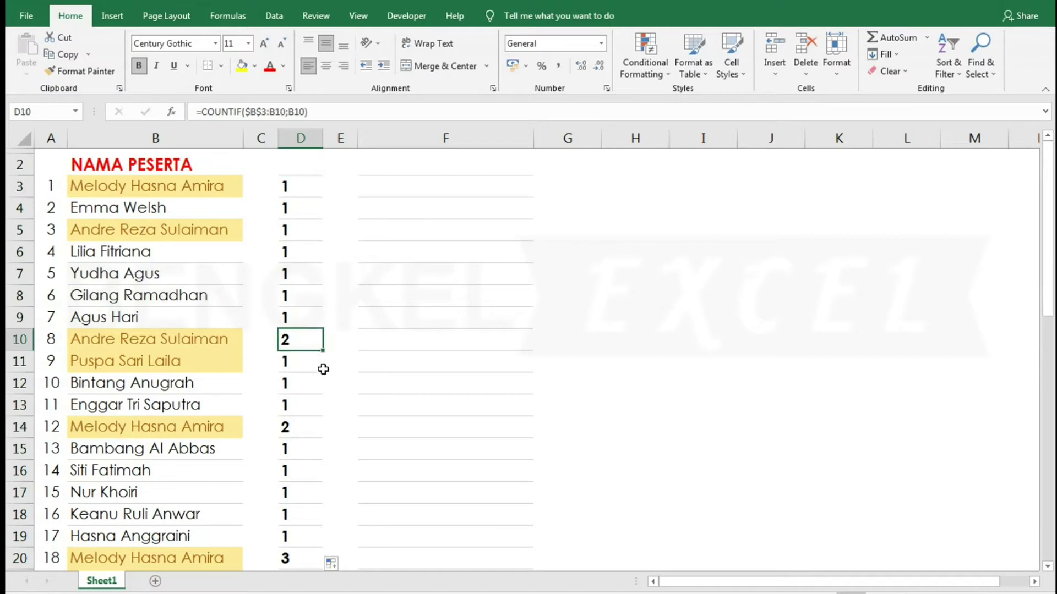
left_click(288, 429)
scroll(289, 430, "down", 1)
scroll(291, 435, "down", 2)
scroll(291, 434, "down", 1)
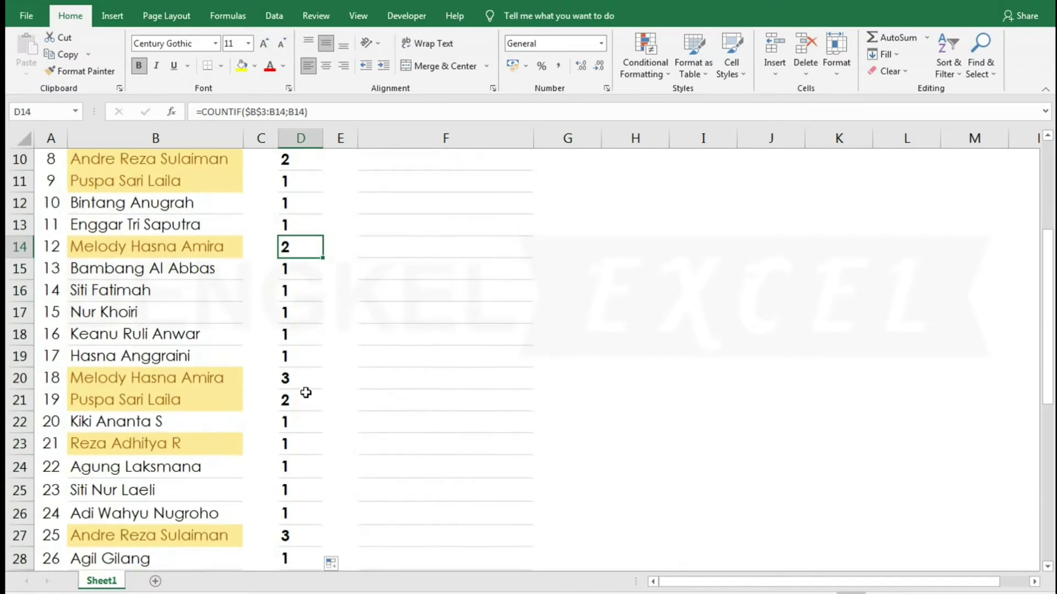
left_click(303, 380)
left_click(300, 400)
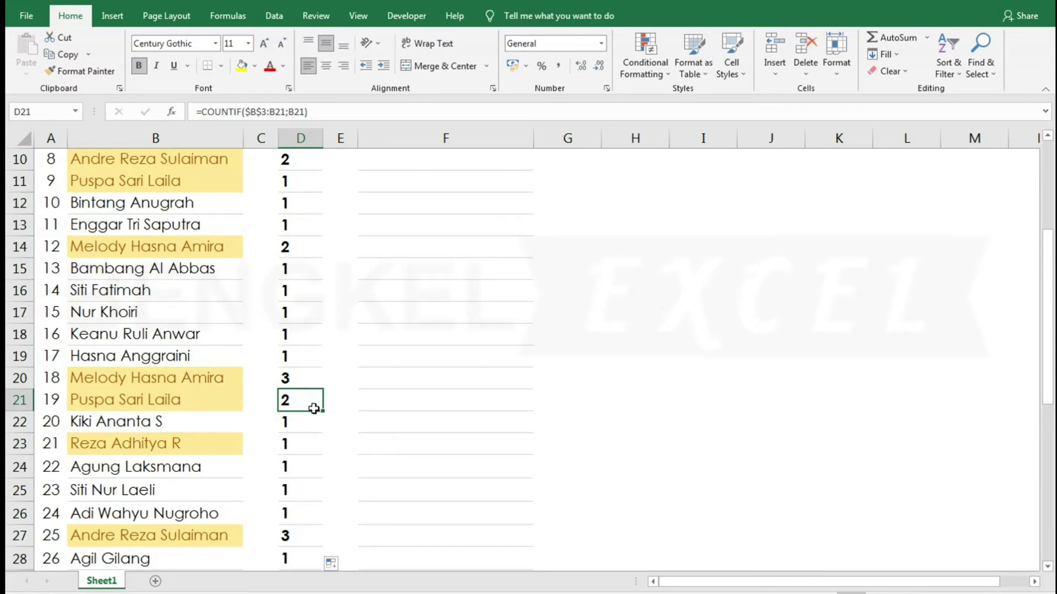
scroll(314, 409, "down", 1)
scroll(314, 408, "down", 1)
scroll(312, 410, "down", 1)
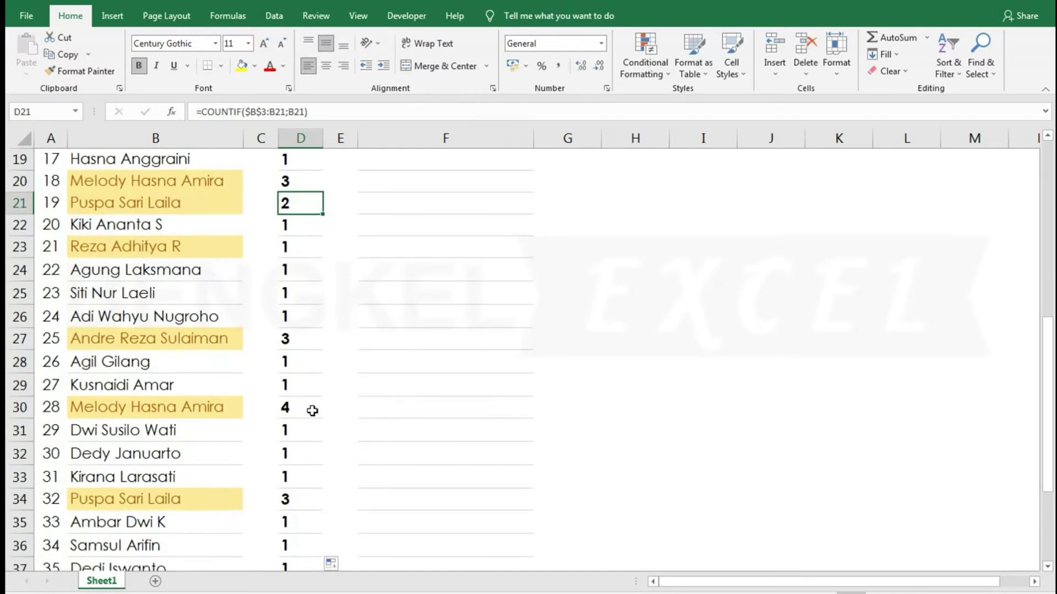
scroll(312, 410, "down", 1)
scroll(312, 411, "down", 1)
scroll(312, 411, "up", 2)
left_click(304, 408)
scroll(304, 409, "up", 2)
scroll(304, 409, "up", 1)
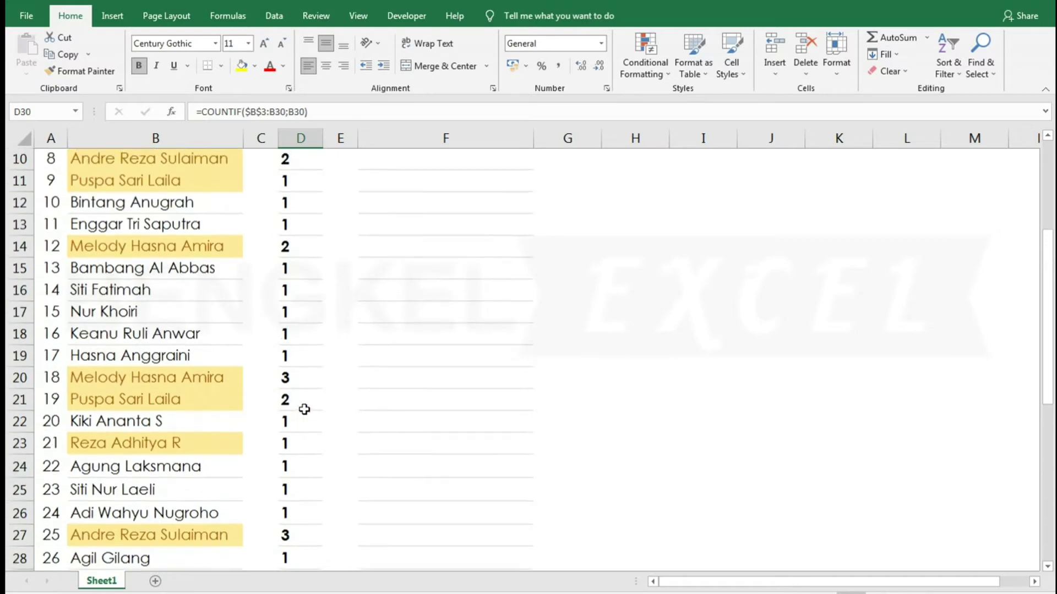
scroll(302, 408, "up", 3)
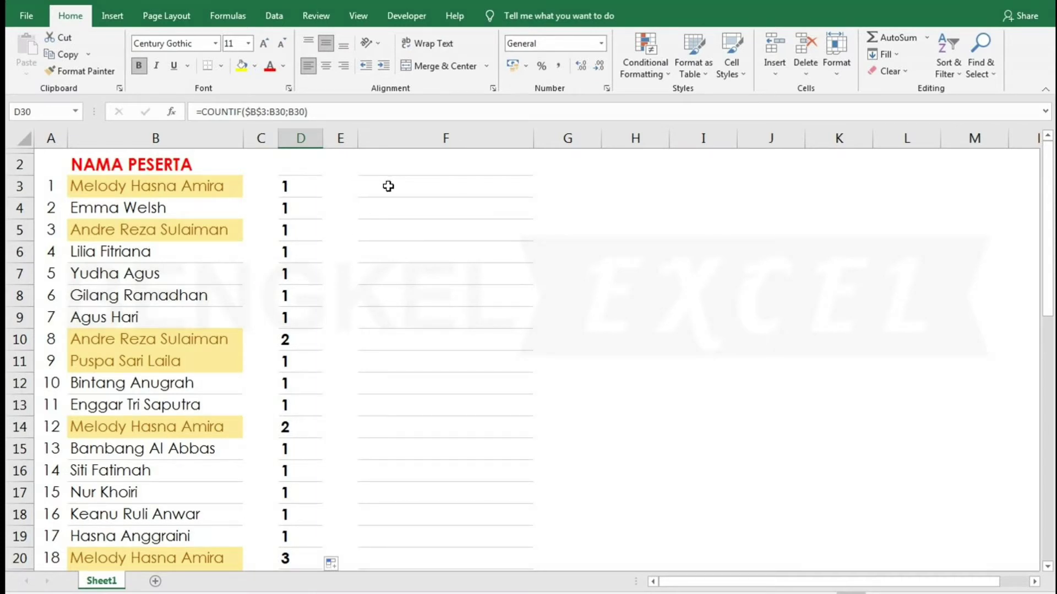
- Start the F3 formula with =IF(COUNTIF
left_click(388, 187)
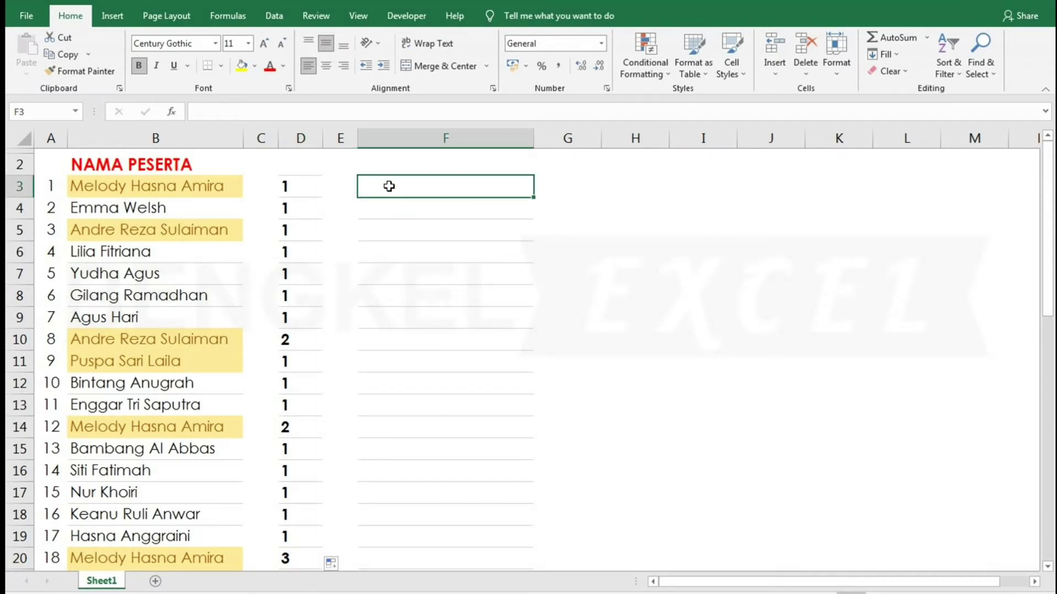
double_click(389, 186)
type("=")
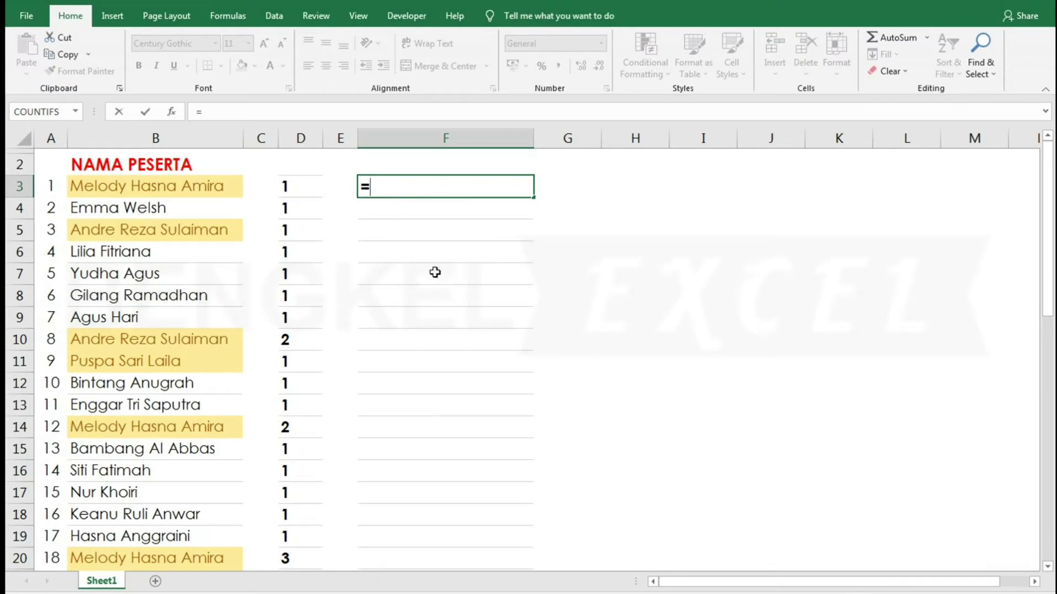
type("IF")
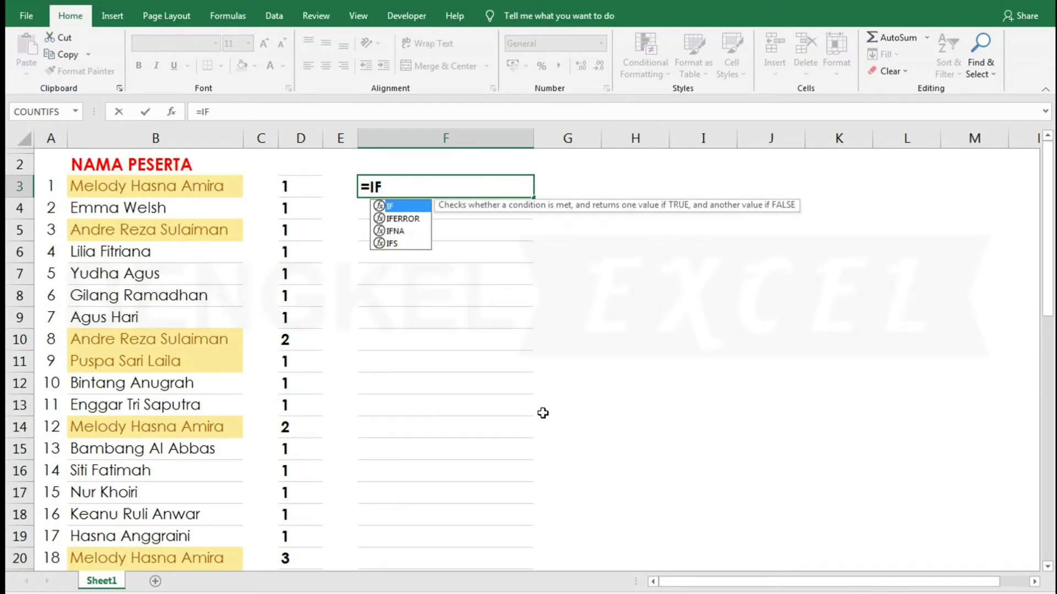
type("(")
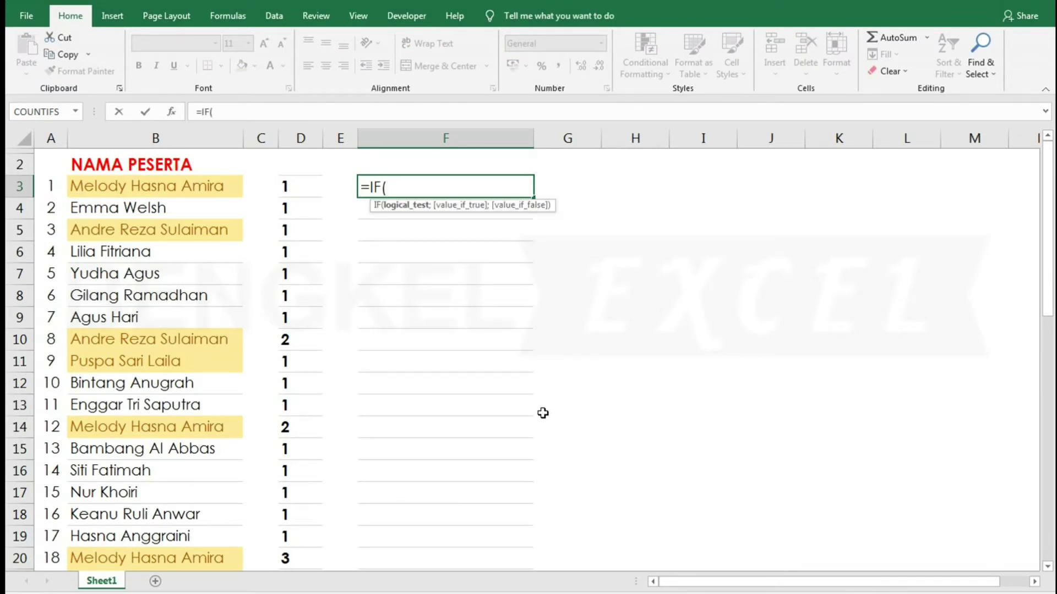
type("COUN")
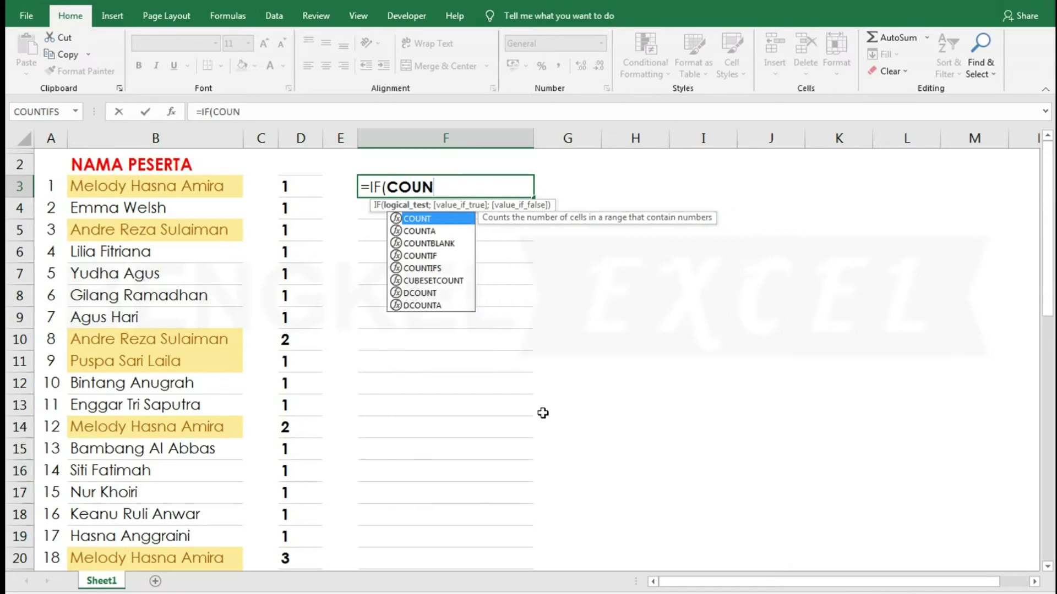
key("Down")
key("Down")
key("Down")
key("Tab")
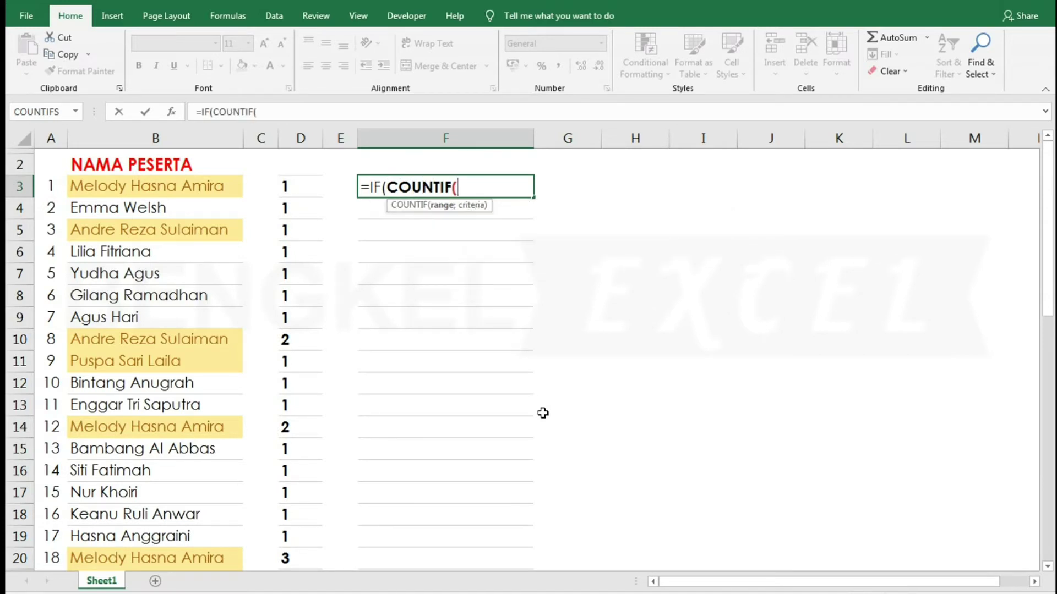
- Fill in the COUNTIF arguments as ($B$3:B3;B3) with an absolute range start
left_click(161, 187)
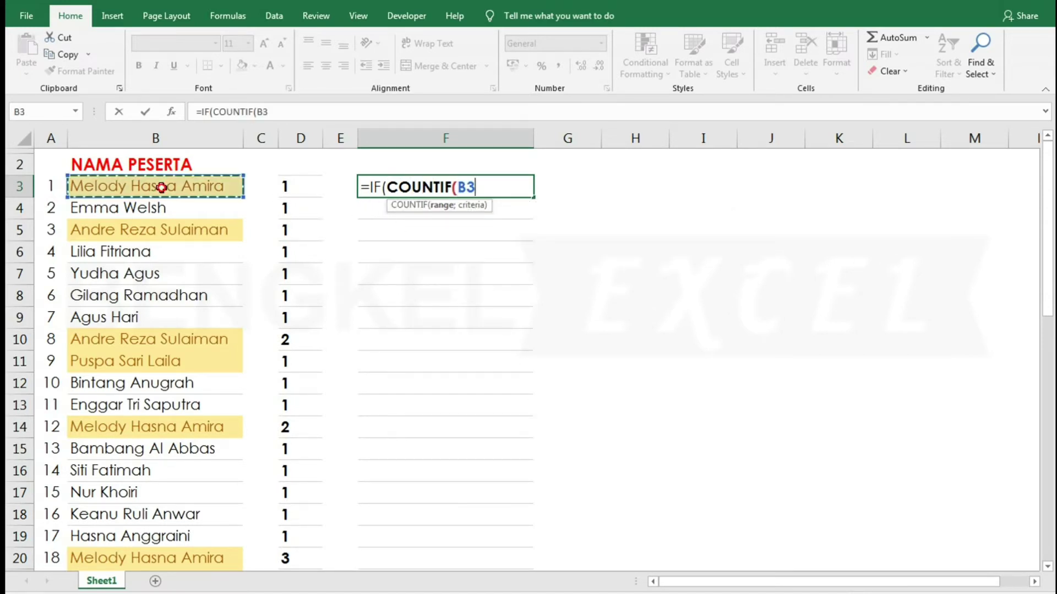
type(":")
left_click(161, 187)
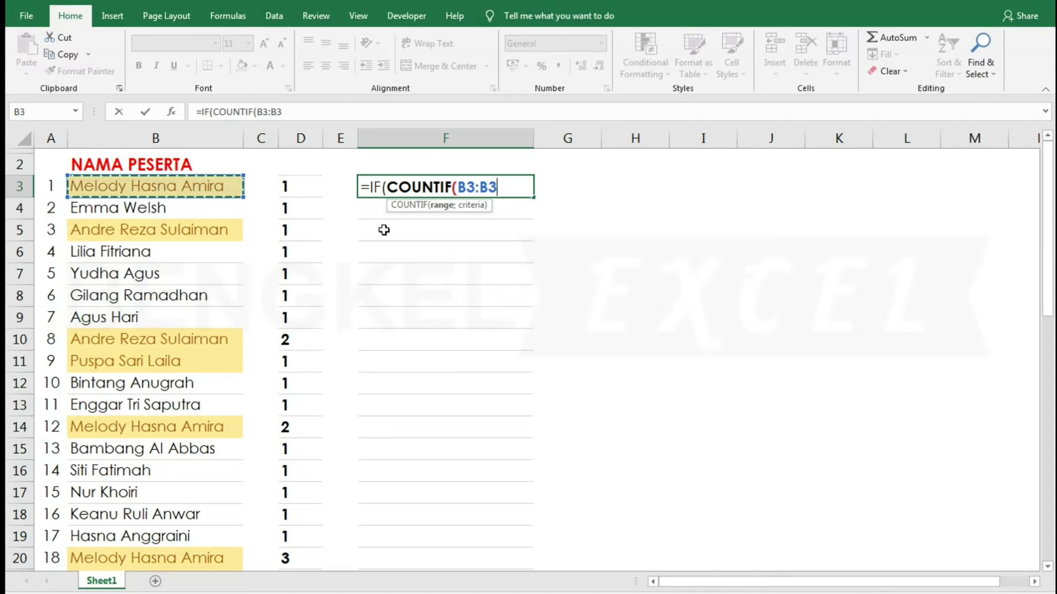
type(";")
left_click(176, 185)
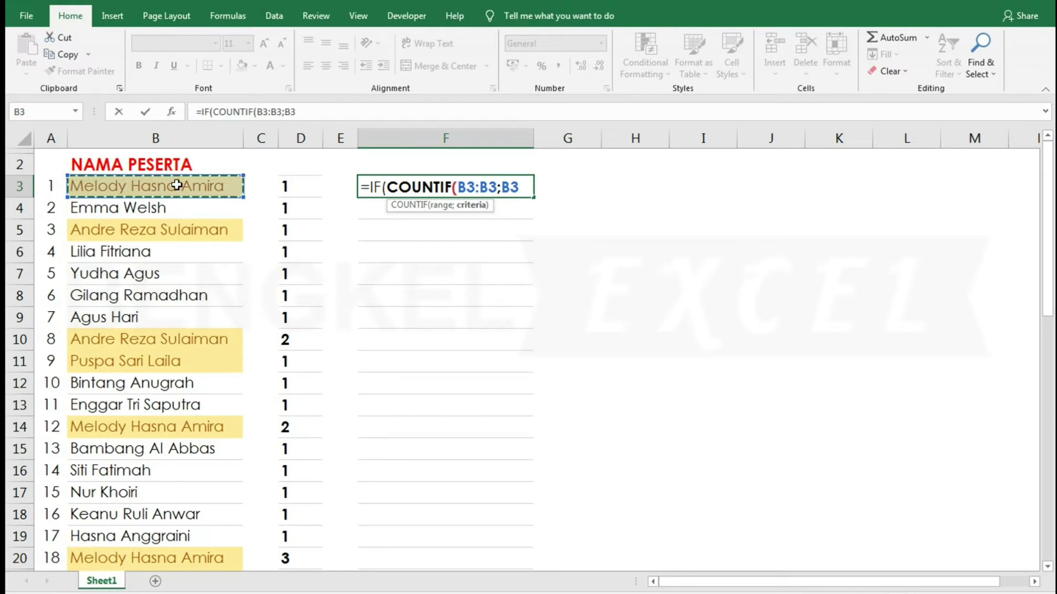
type(")")
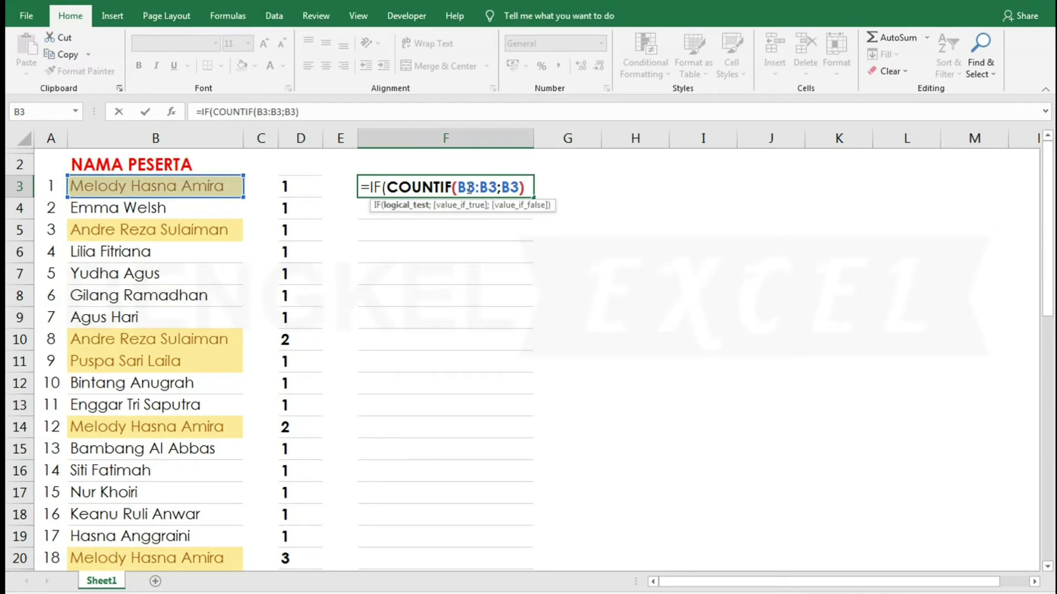
left_click_drag(475, 185, 459, 185)
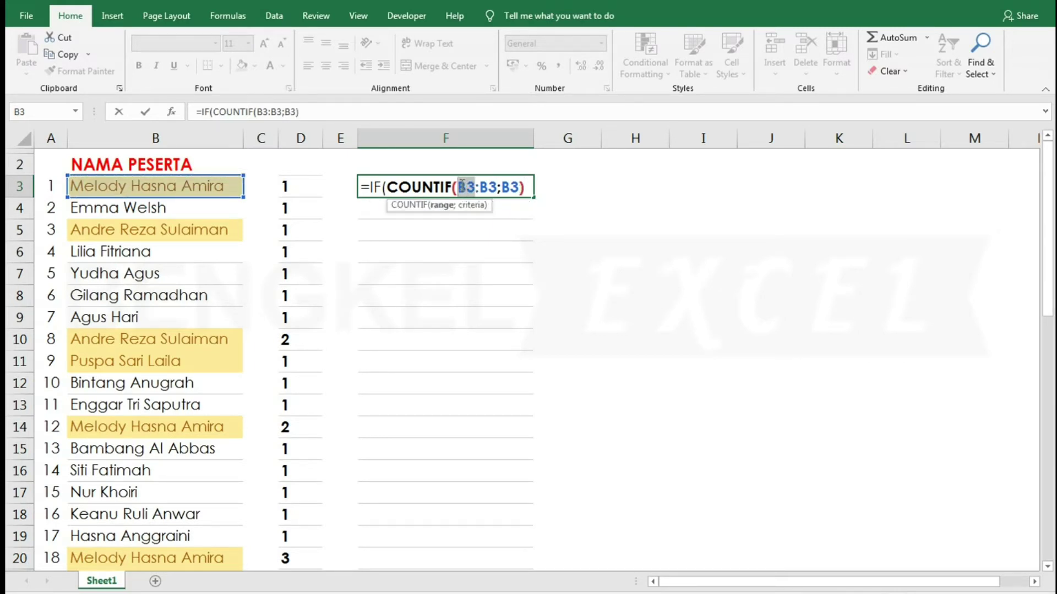
key("F4")
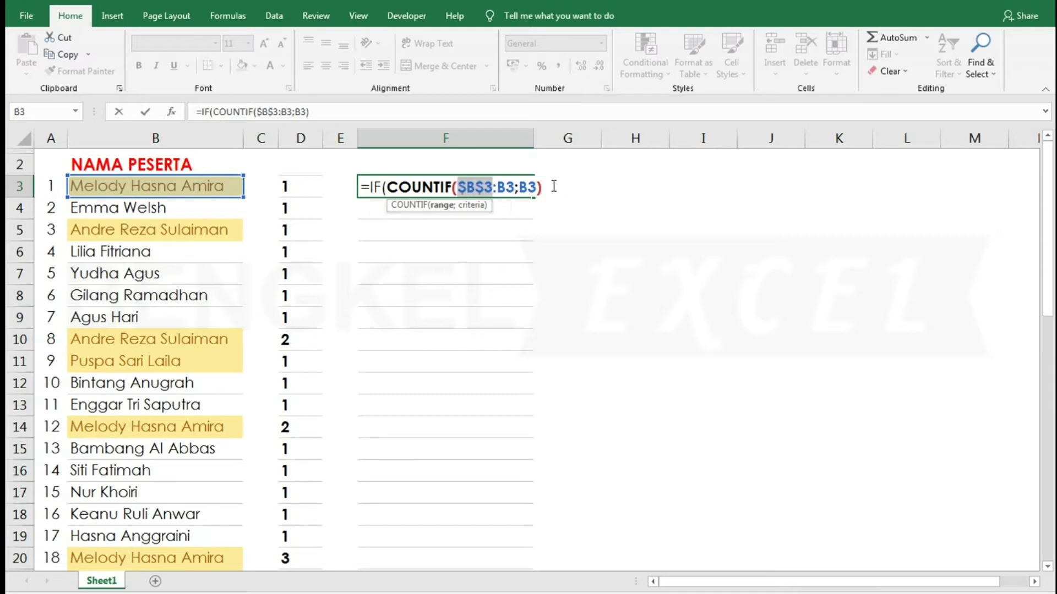
key("End")
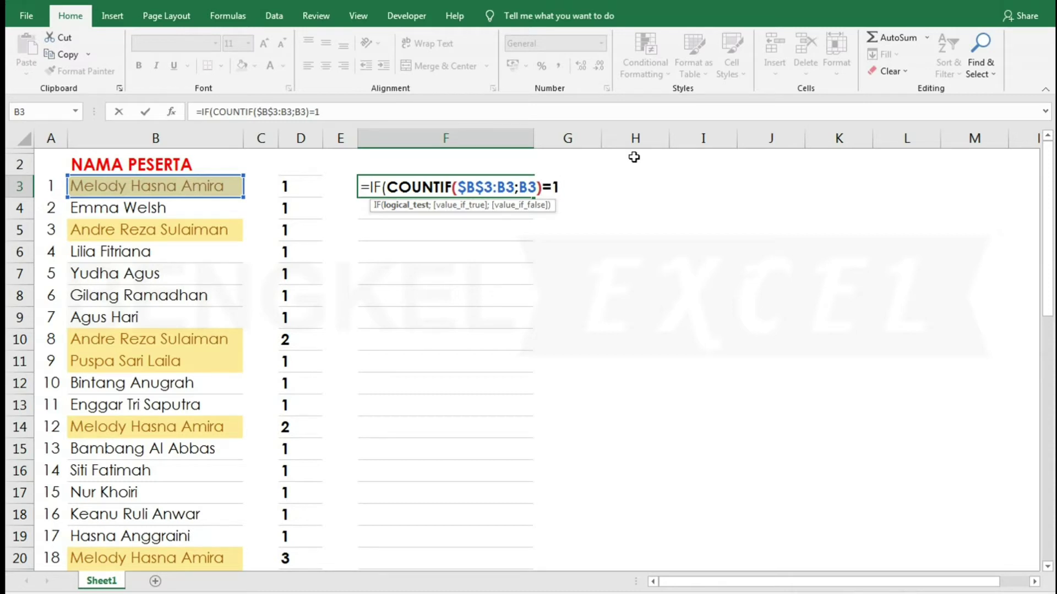
- Finish F3 as =IF(COUNTIF($B$3:B3;B3)=1;B3;""), commit it, and reselect F3
type(";")
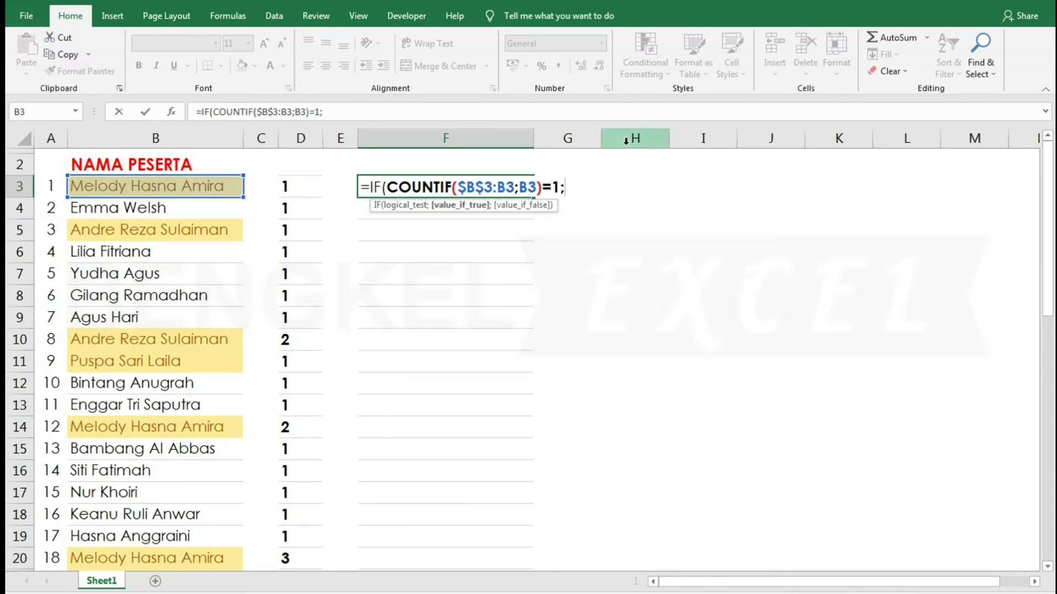
left_click(175, 190)
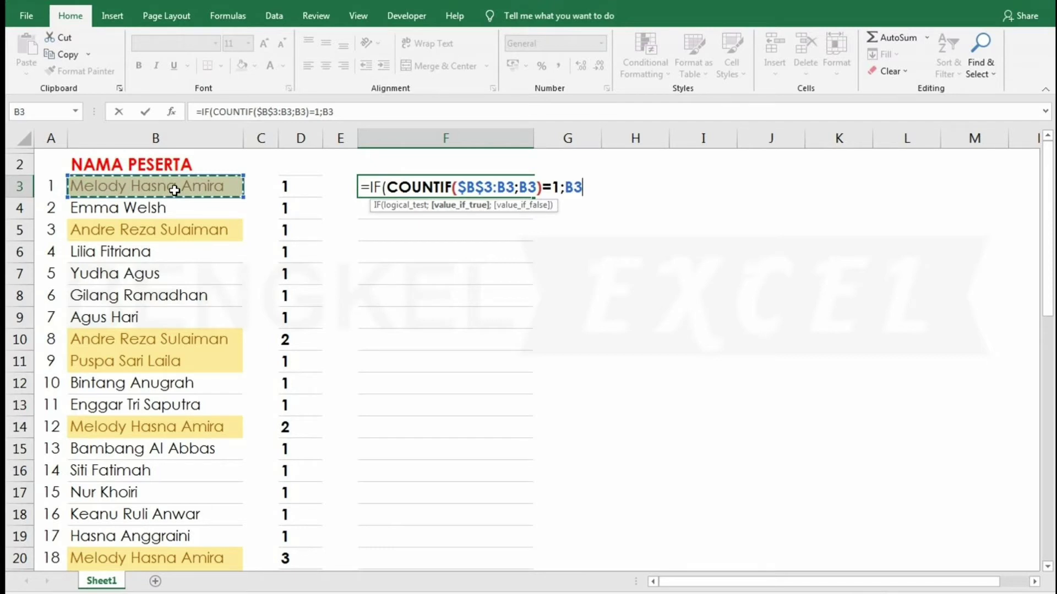
type(";")
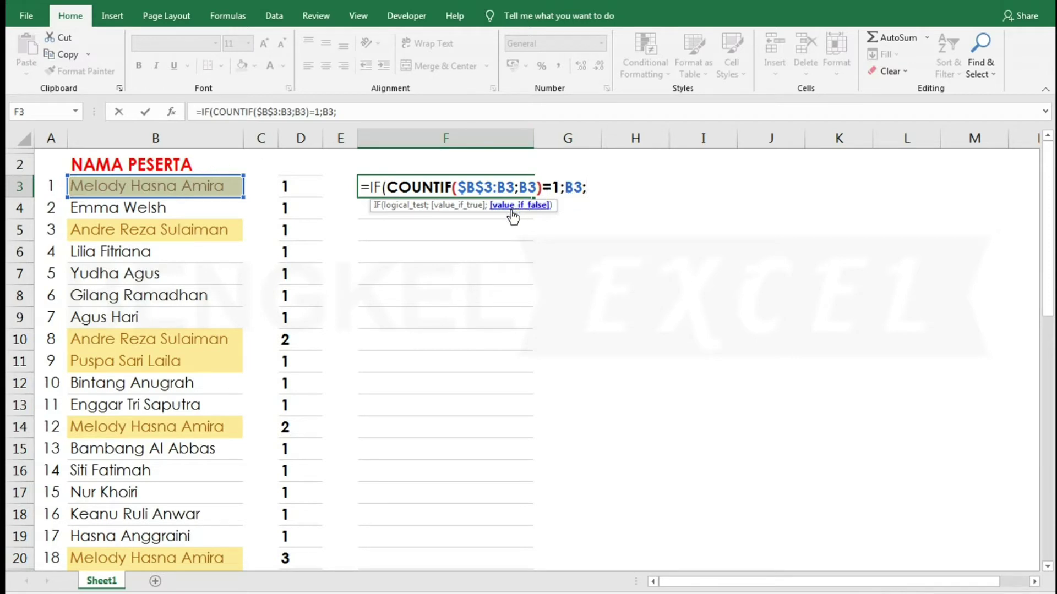
type("\"\"")
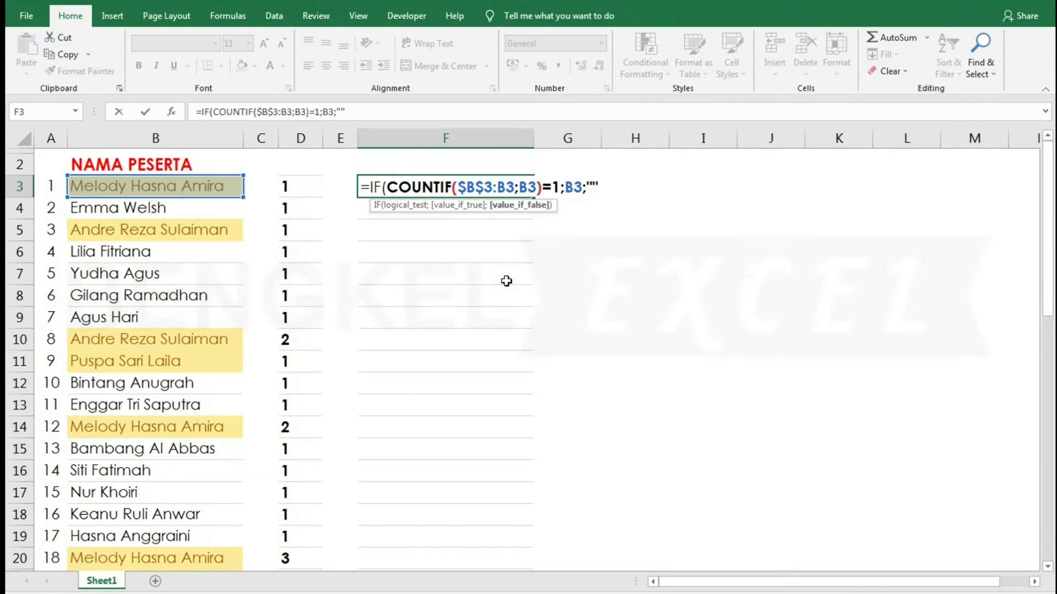
type(")")
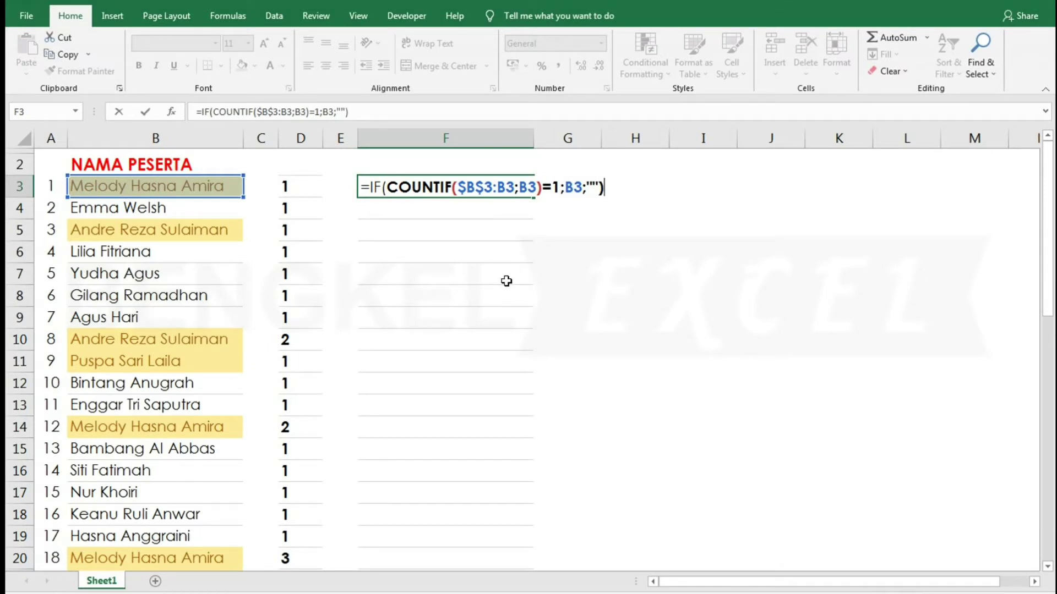
key("Return")
left_click(479, 183)
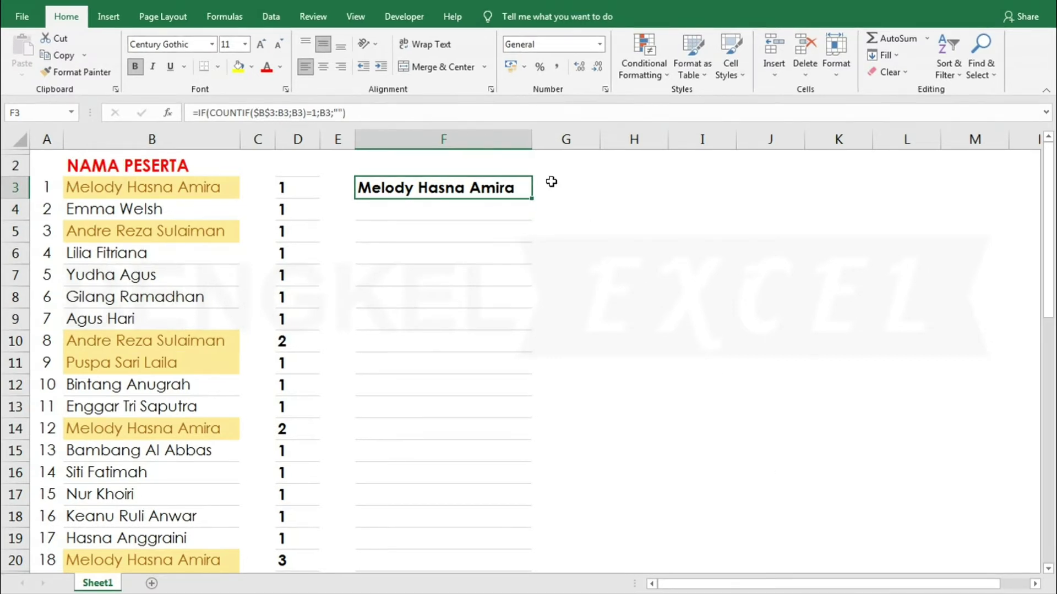
- Fill the F3 formula down to F43 and inspect the copies in F5 and F10
mouse_move(533, 196)
left_mouse_down()
mouse_move(534, 572)
mouse_move(516, 503)
mouse_move(515, 514)
left_mouse_up()
scroll(507, 431, "up", 5)
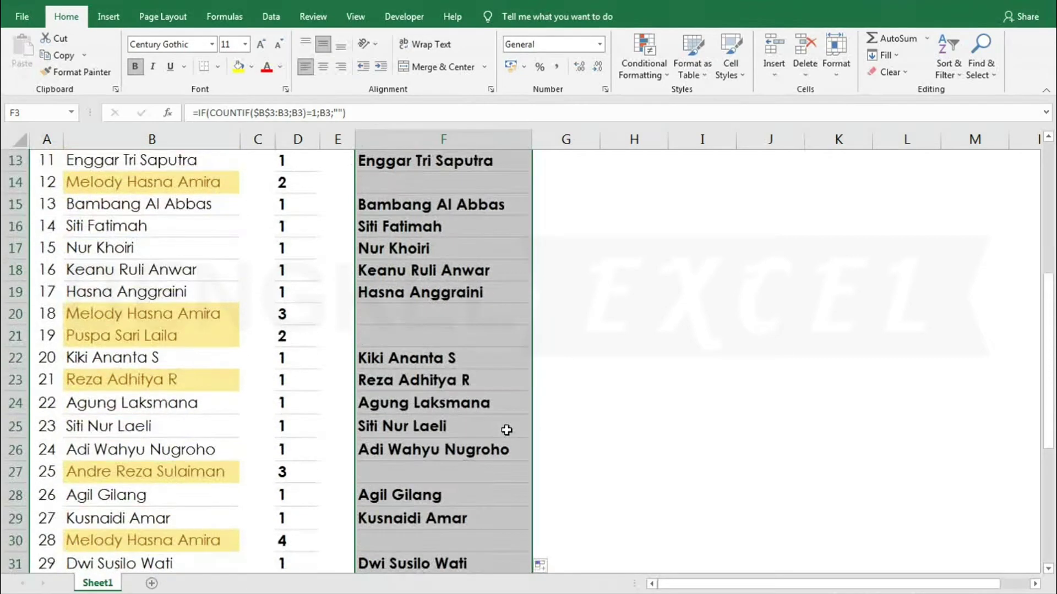
scroll(505, 429, "up", 3)
scroll(496, 406, "up", 1)
left_click(417, 337)
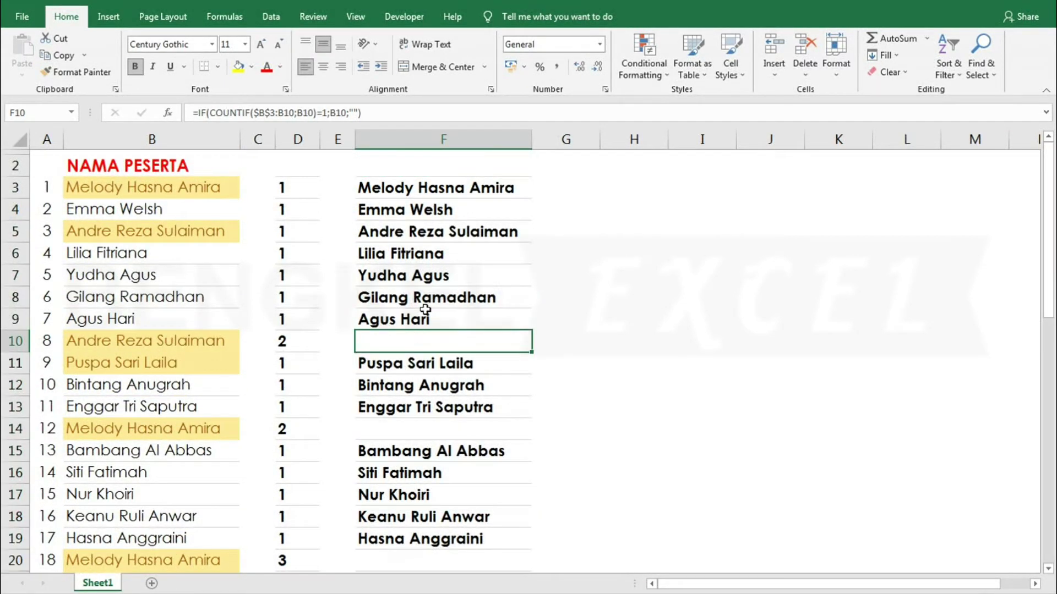
left_click(429, 188)
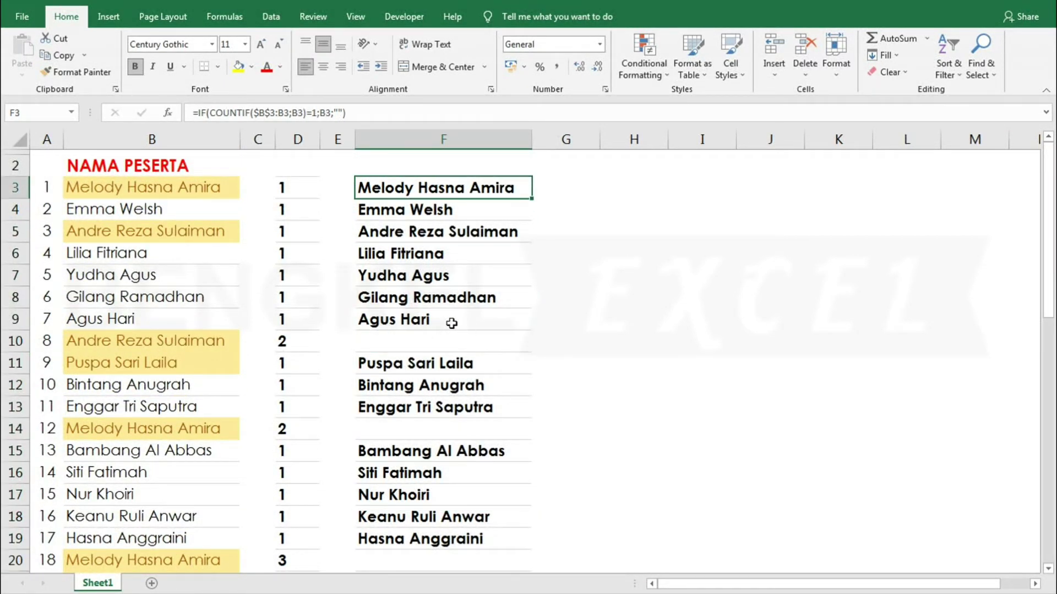
left_click(436, 237)
left_click(408, 341)
left_click(435, 190)
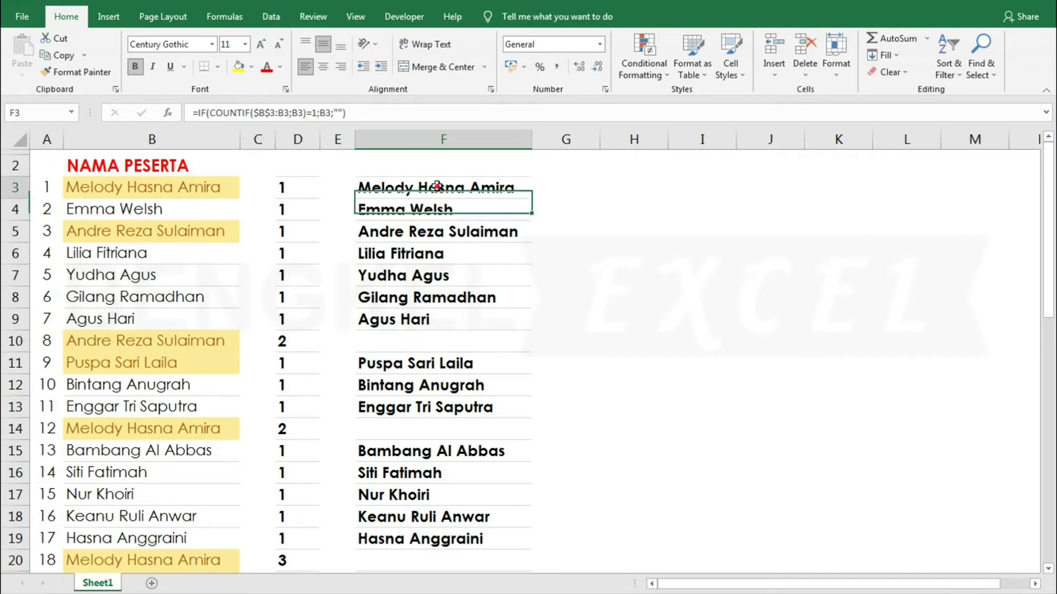
- Select the name list F3 through F43
scroll(402, 378, "down", 1)
scroll(402, 379, "down", 2)
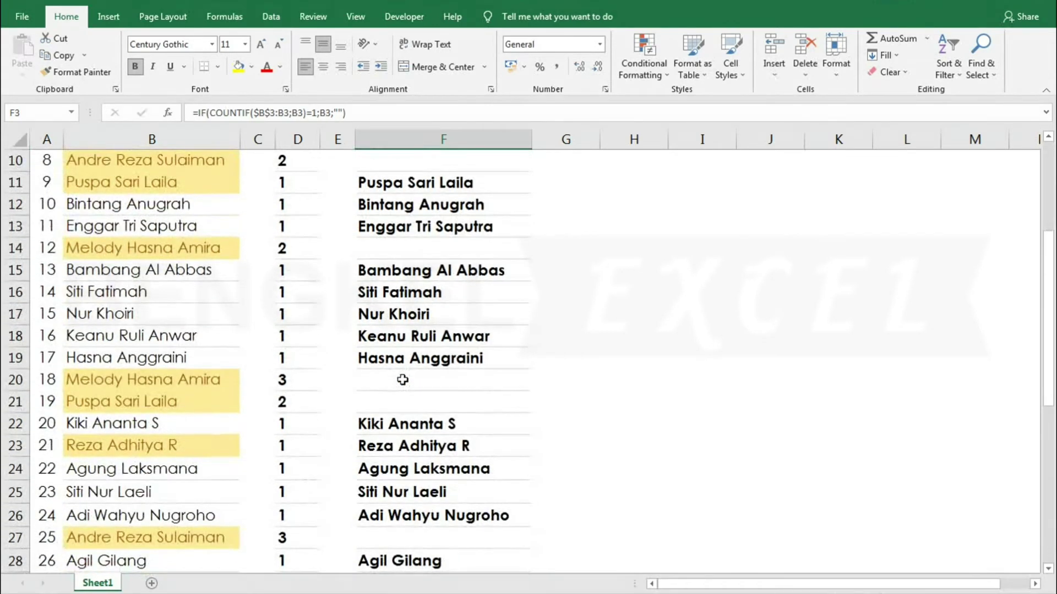
scroll(402, 378, "down", 2)
scroll(403, 379, "down", 1)
scroll(406, 401, "down", 2)
scroll(406, 402, "down", 2)
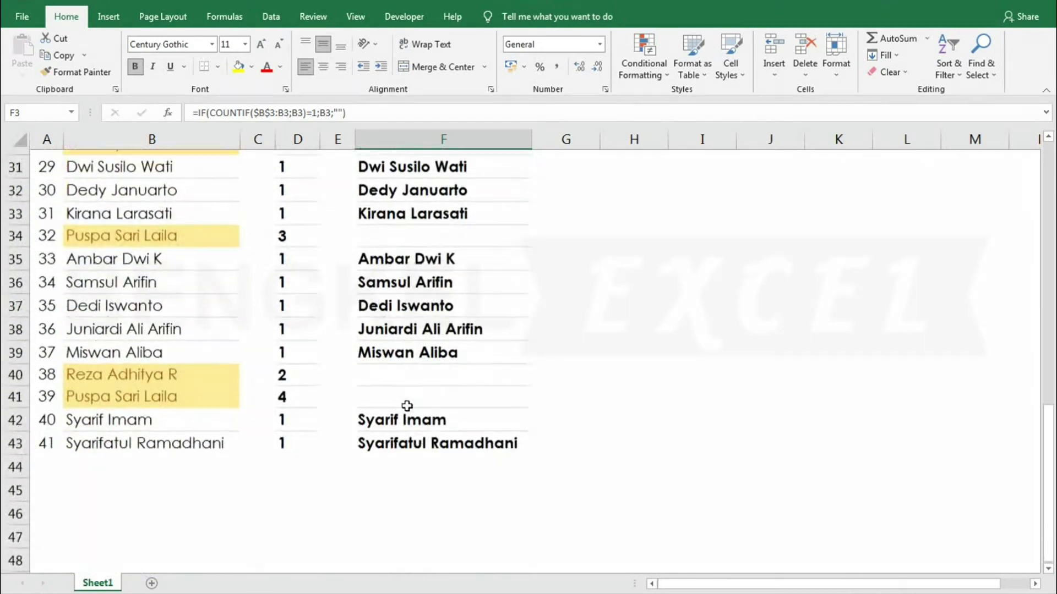
scroll(406, 407, "down", 1)
left_click(407, 369, "shift")
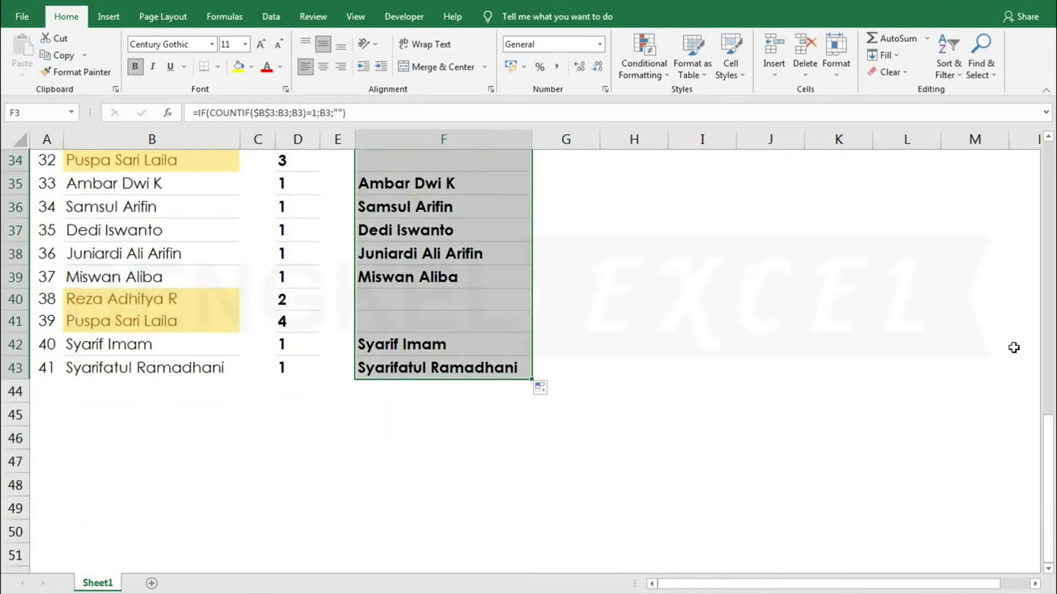
- With F3:F43 selected, open the Conditional Formatting menu
left_click_drag(1048, 503, 1049, 217)
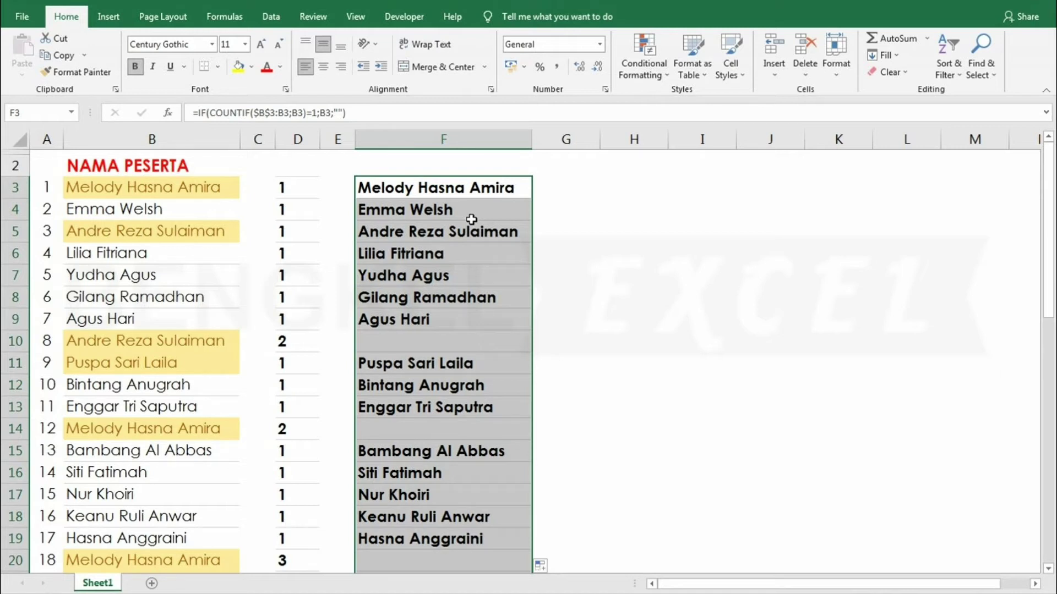
left_click(643, 65)
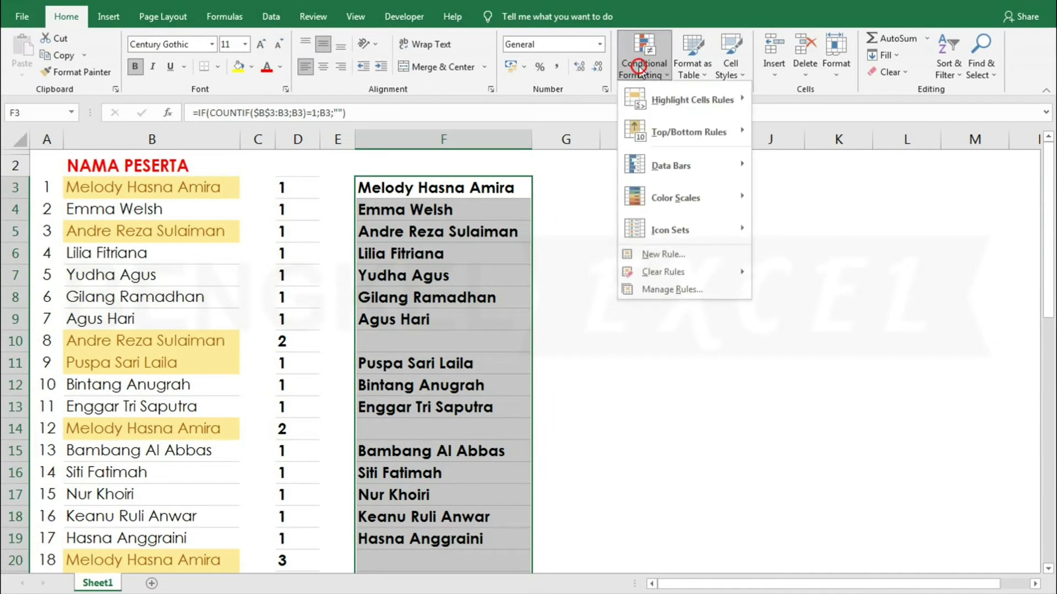
mouse_move(692, 100)
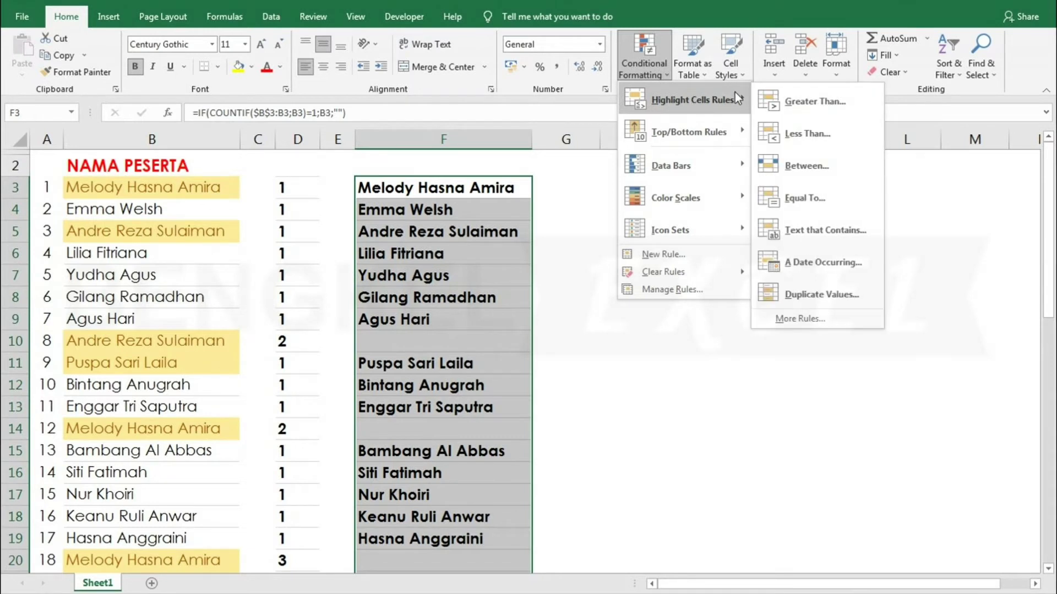
- Apply a Duplicate Values rule with Green Fill with Dark Green Text to F3:F43, then check F10
left_click(828, 293)
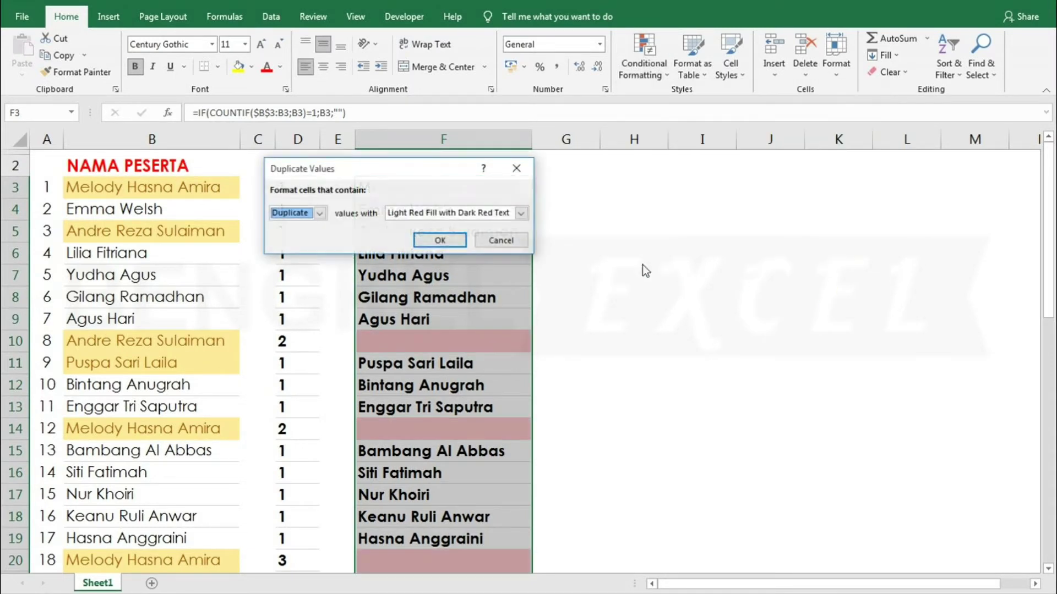
mouse_move(390, 170)
left_mouse_down()
mouse_move(656, 166)
mouse_move(682, 181)
left_mouse_up()
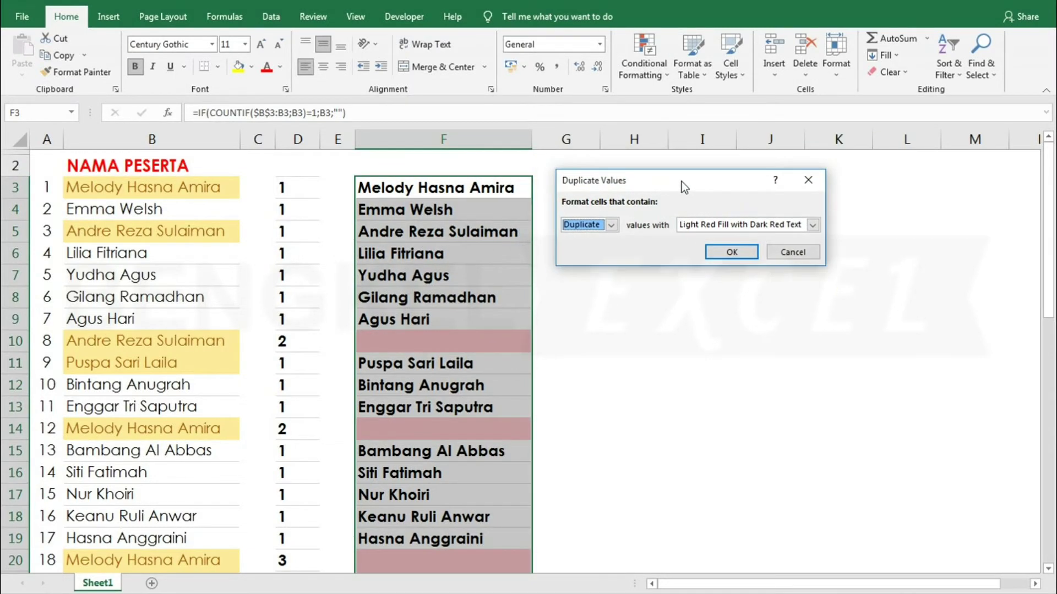
left_click(814, 224)
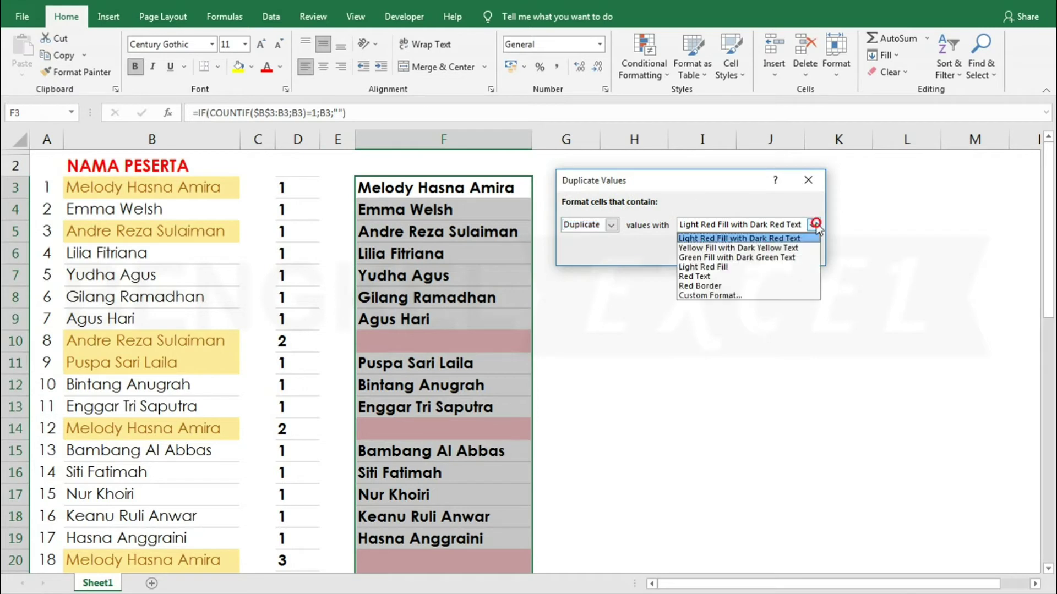
left_click(748, 257)
left_click(729, 257)
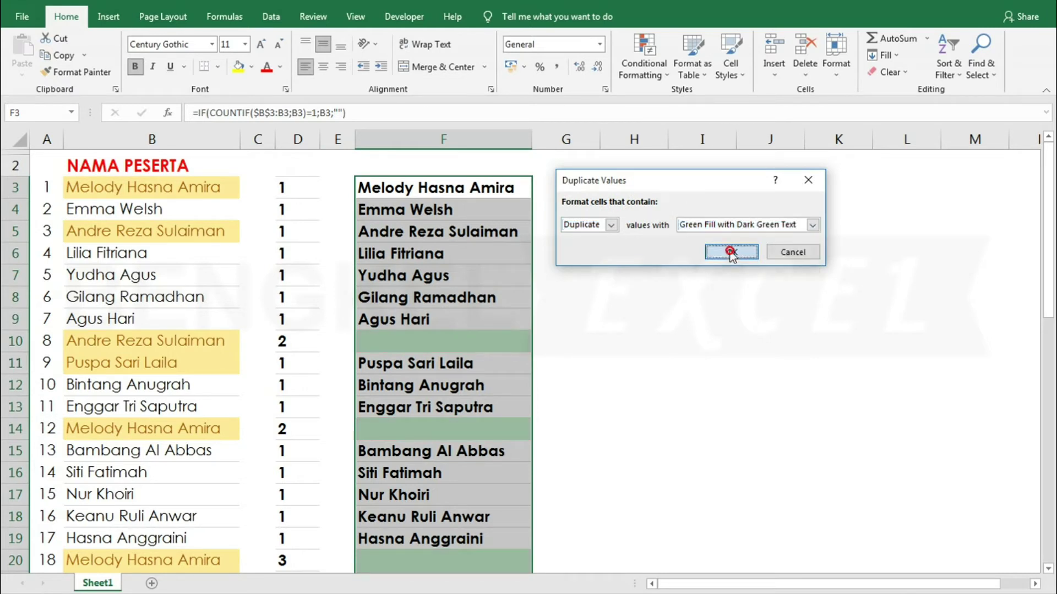
left_click(484, 344)
scroll(436, 393, "down", 1)
scroll(435, 393, "down", 1)
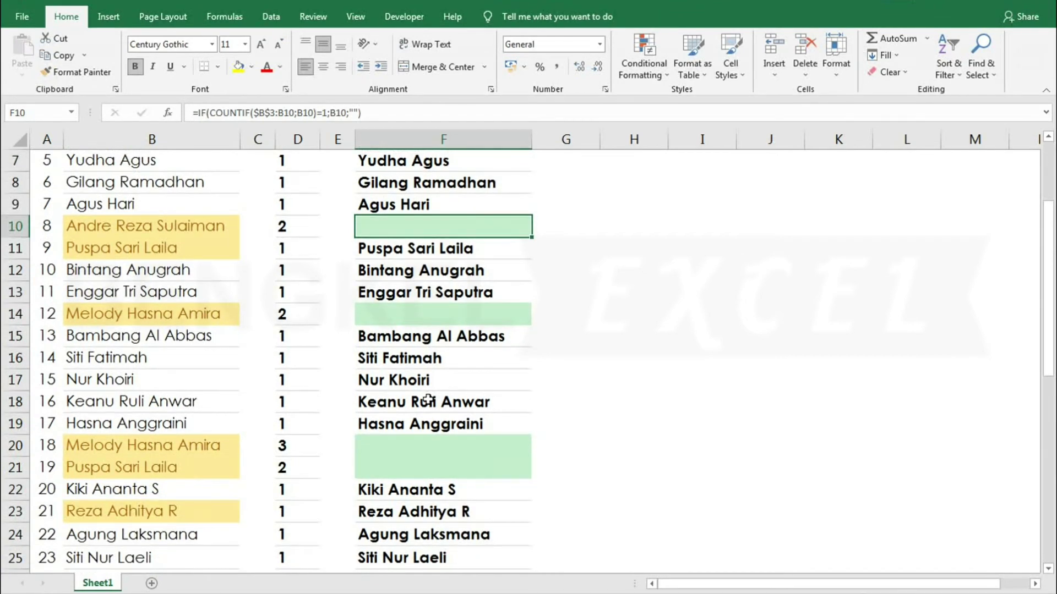
- Return to the top of the list and turn on AutoFilter from cell F3 with Ctrl+Shift+L
scroll(435, 394, "down", 1)
scroll(430, 400, "down", 1)
scroll(429, 400, "down", 1)
scroll(431, 395, "down", 2)
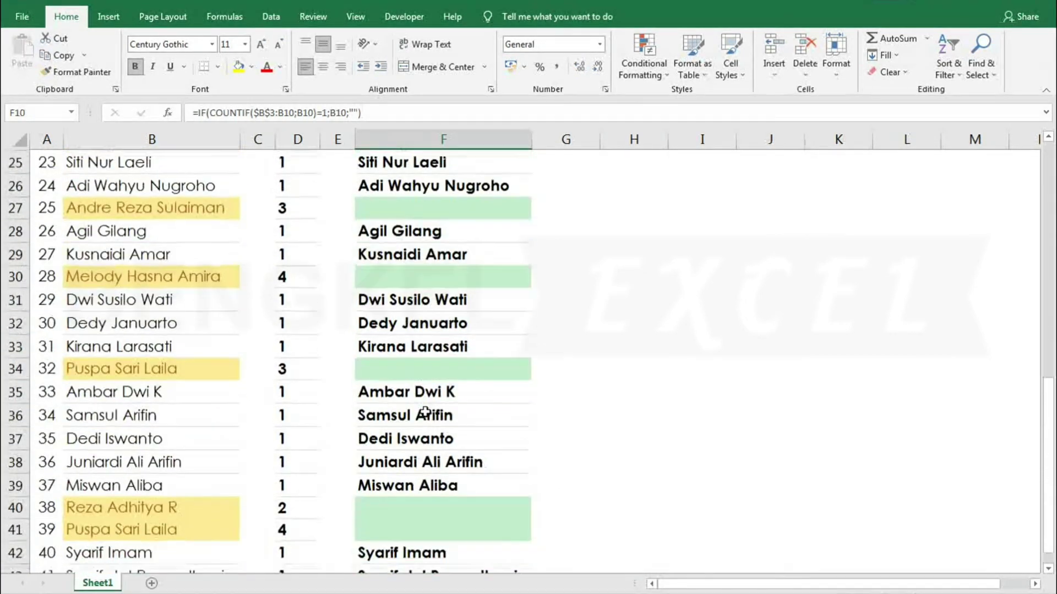
scroll(429, 411, "down", 3)
scroll(431, 413, "down", 1)
scroll(428, 410, "up", 3)
scroll(427, 404, "up", 2)
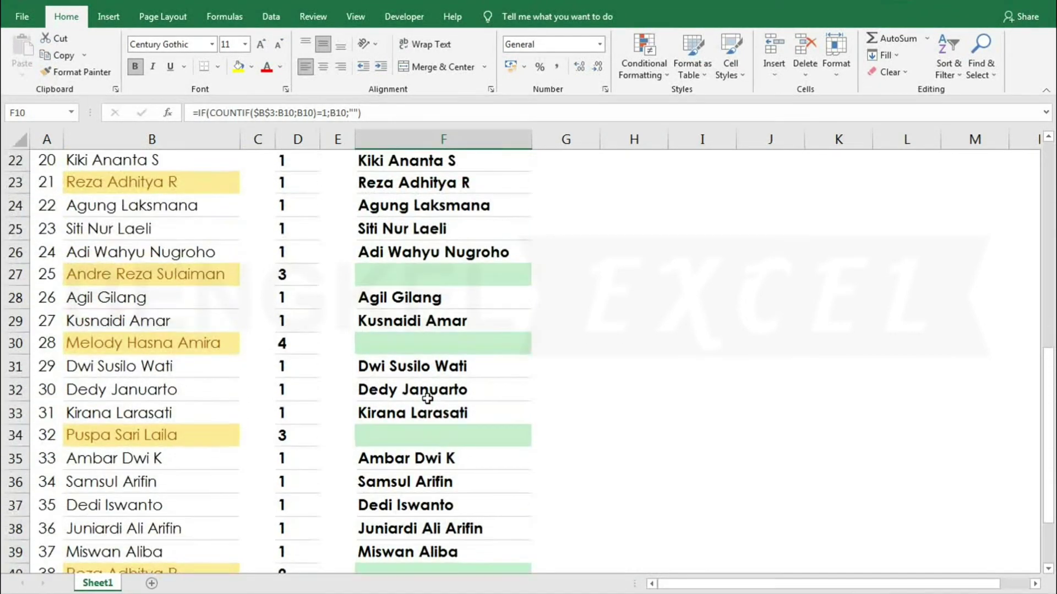
scroll(428, 402, "up", 2)
scroll(428, 397, "up", 4)
scroll(427, 397, "up", 2)
scroll(427, 396, "up", 1)
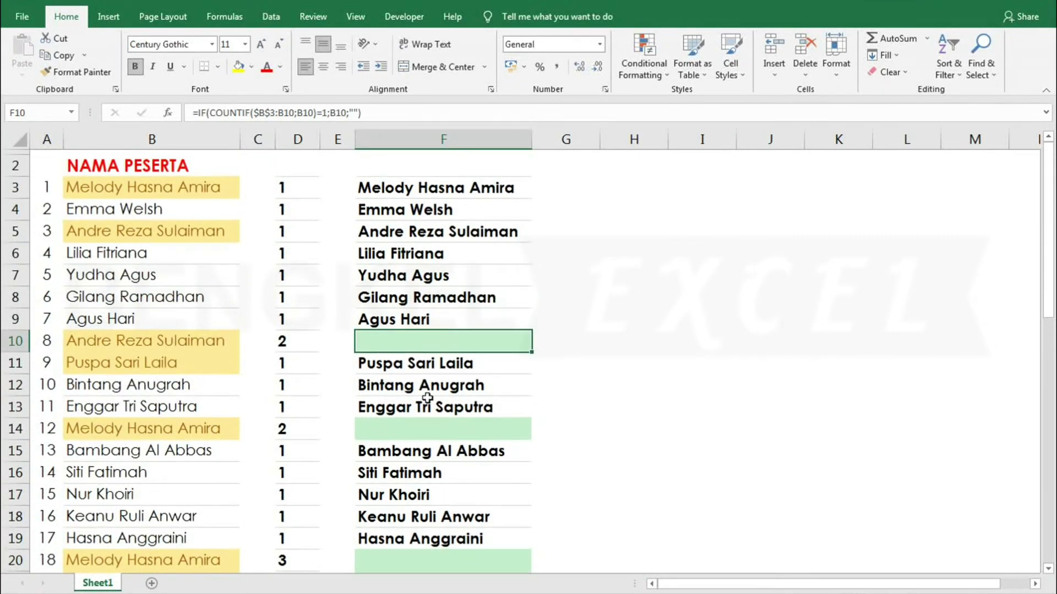
left_click(425, 183)
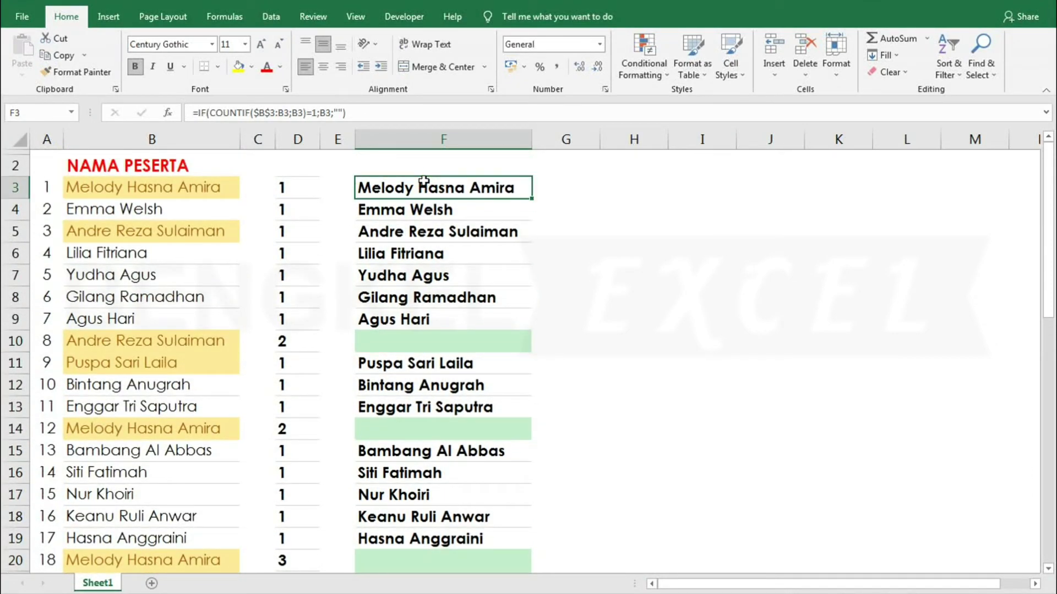
key("ctrl+shift+l")
- Filter column F to hide its blank entries
left_click(524, 192)
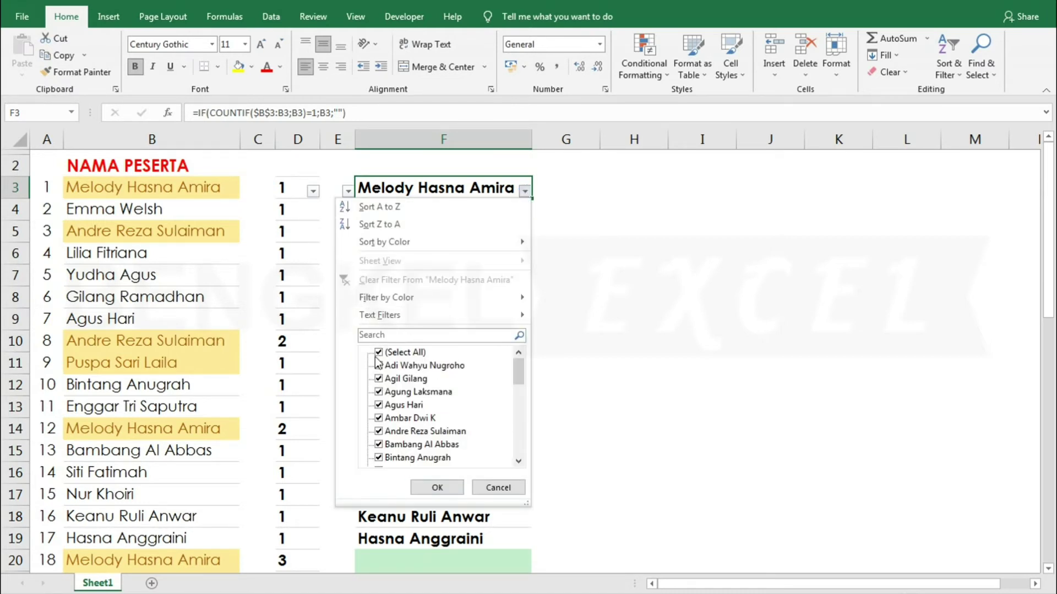
left_click_drag(520, 372, 526, 458)
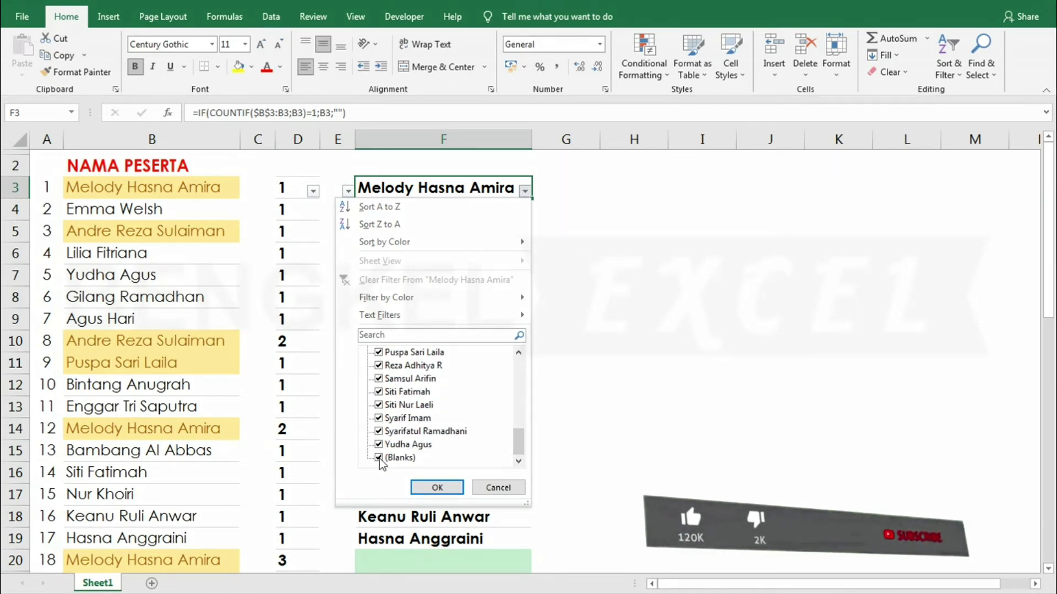
left_click(379, 458)
left_click(437, 488)
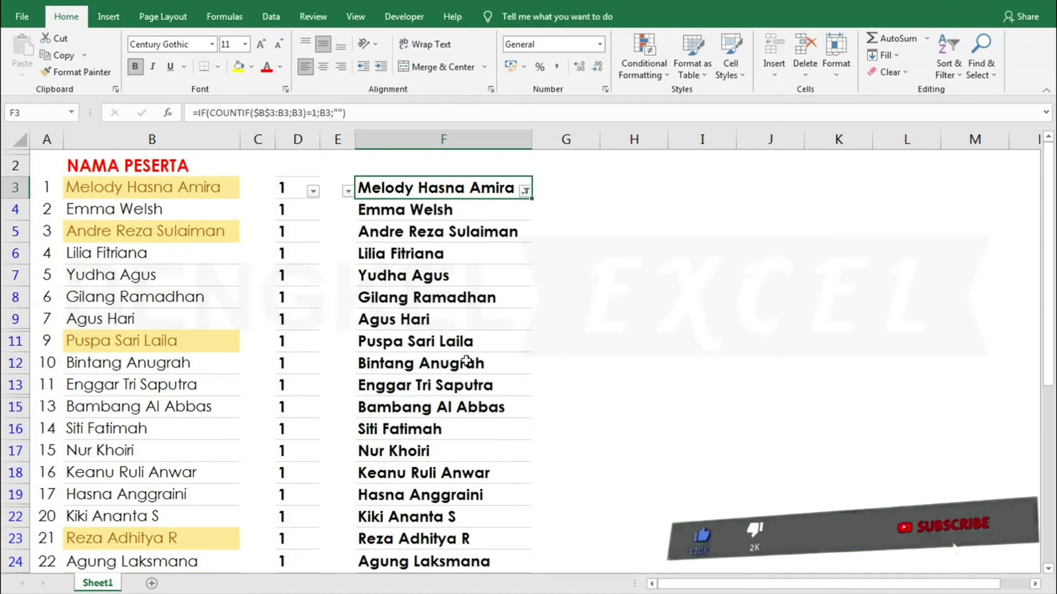
left_click(467, 361)
scroll(438, 307, "down", 2)
scroll(437, 347, "down", 3)
scroll(437, 375, "down", 2)
scroll(439, 406, "up", 6)
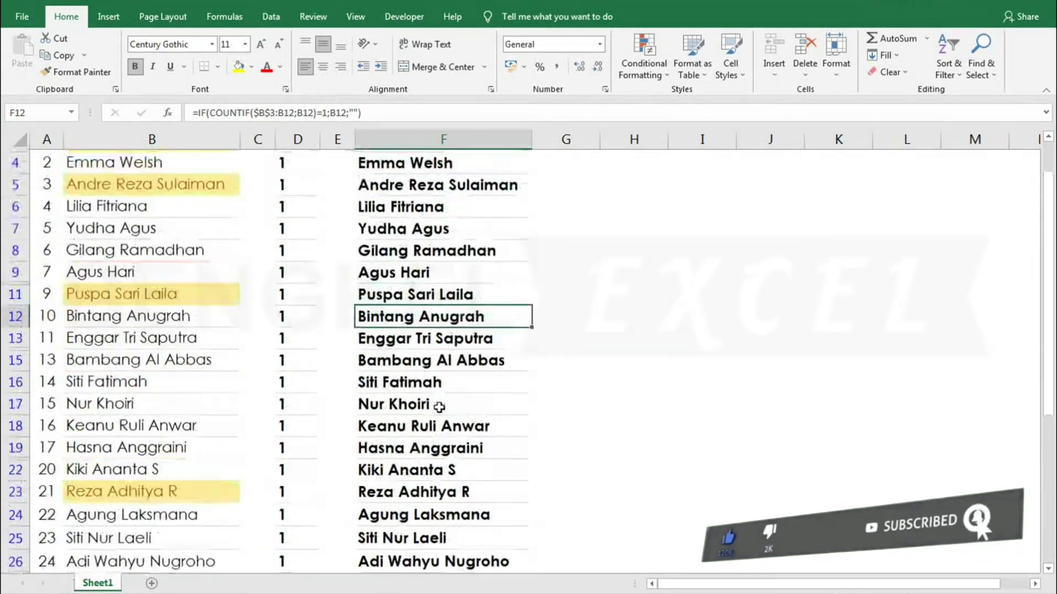
scroll(438, 407, "up", 1)
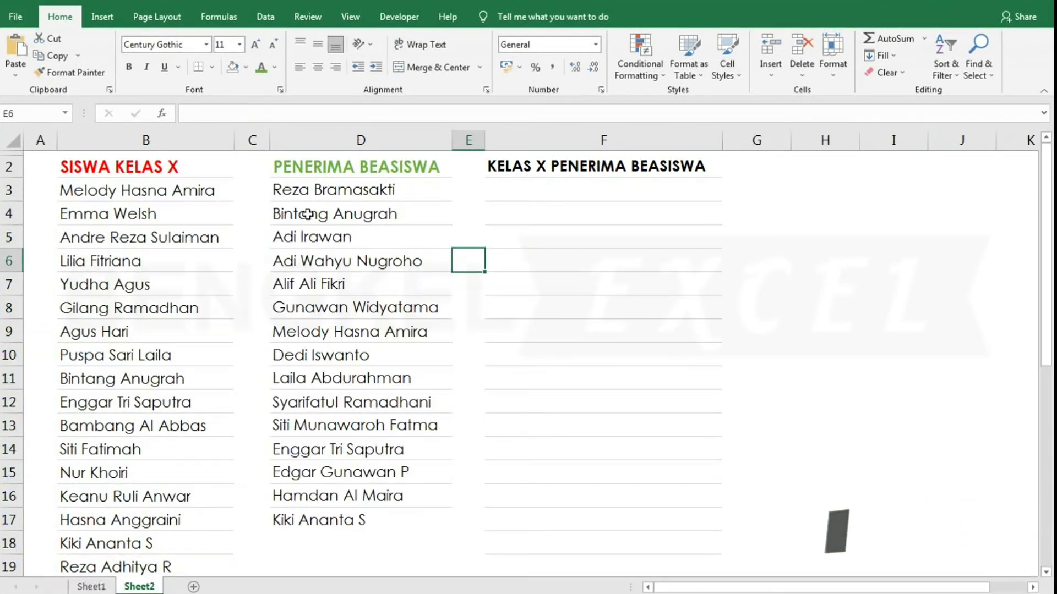
left_click(147, 165)
left_click(176, 220)
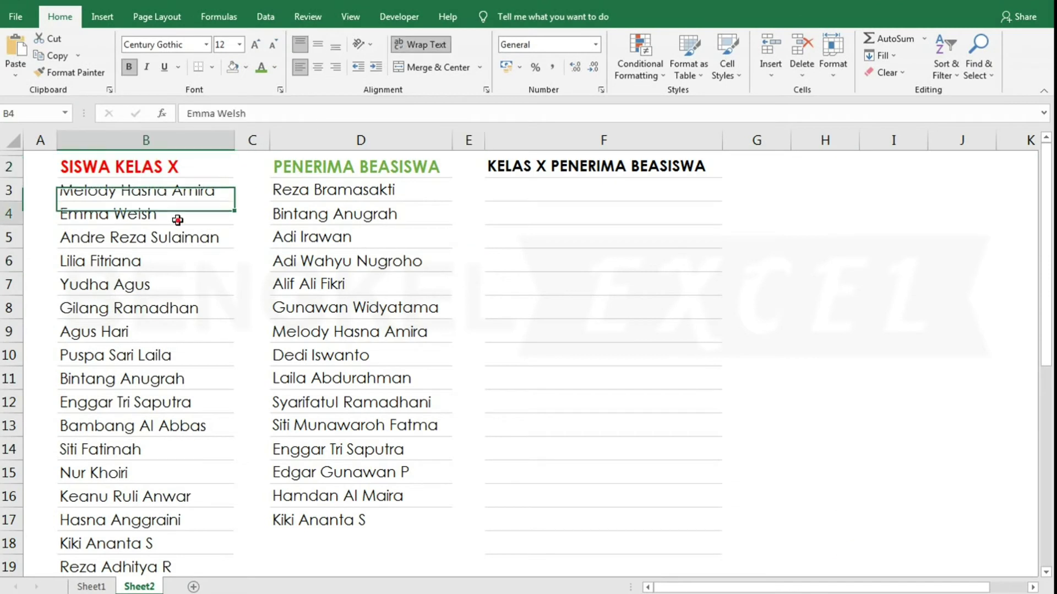
left_click(139, 325)
left_click(141, 401)
left_click(323, 169)
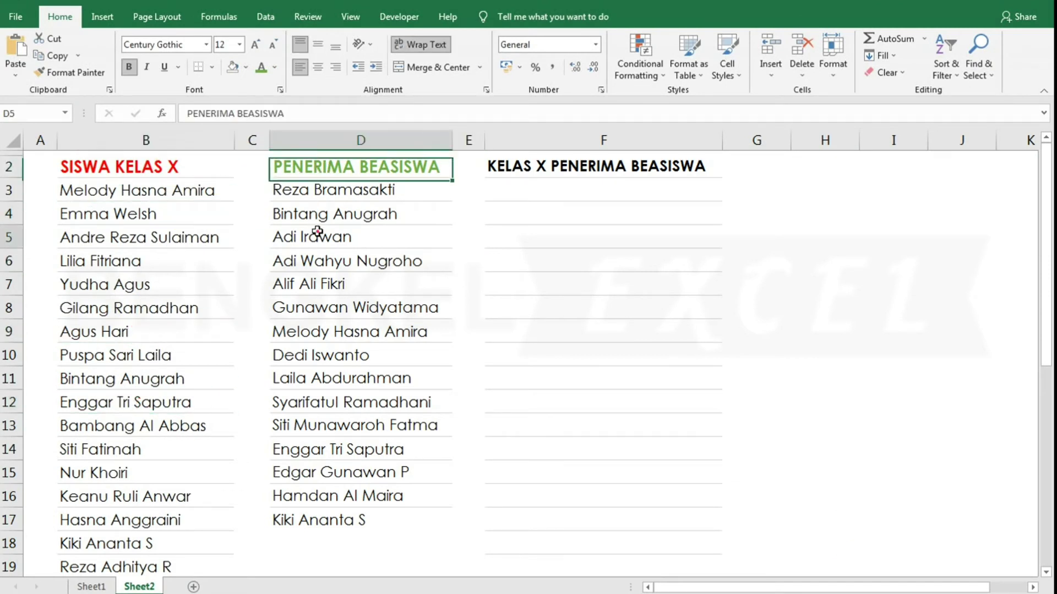
left_click(318, 231)
left_click(568, 171)
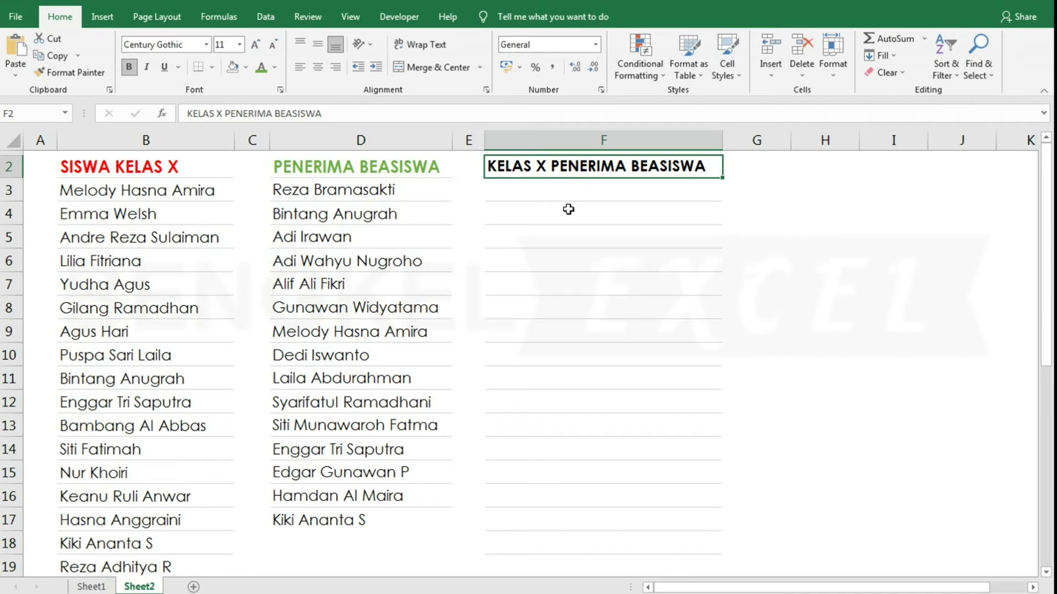
left_click(355, 189)
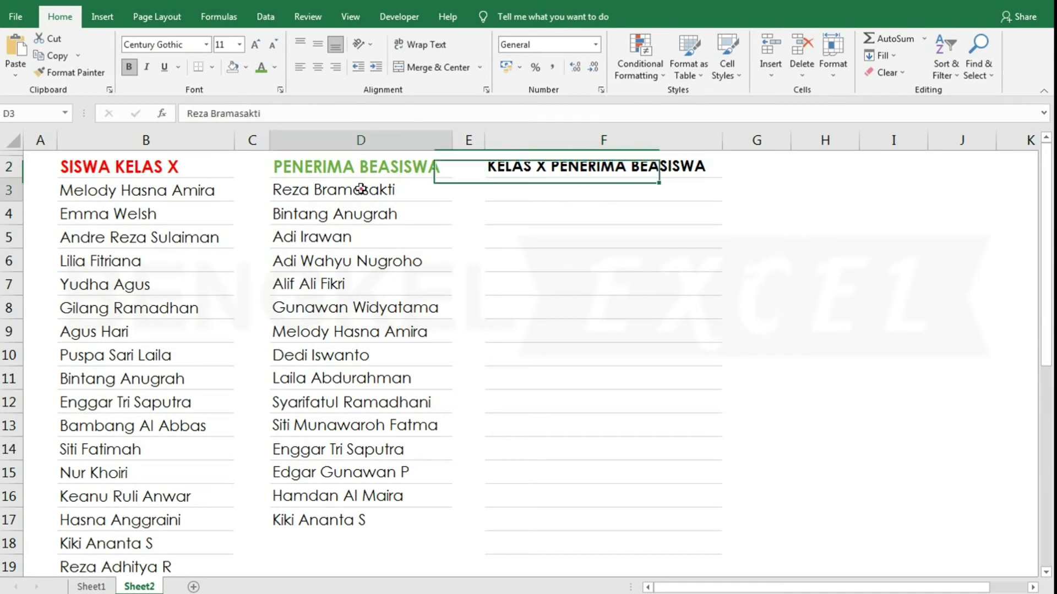
left_click(330, 288)
left_click(342, 352)
left_click(340, 213)
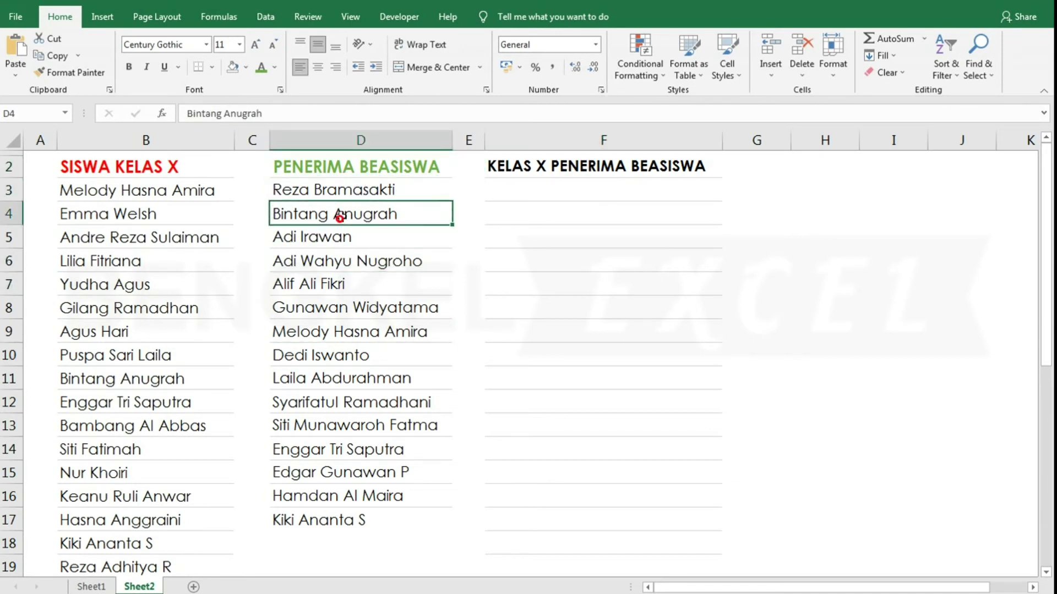
left_click(352, 191)
left_click(330, 332)
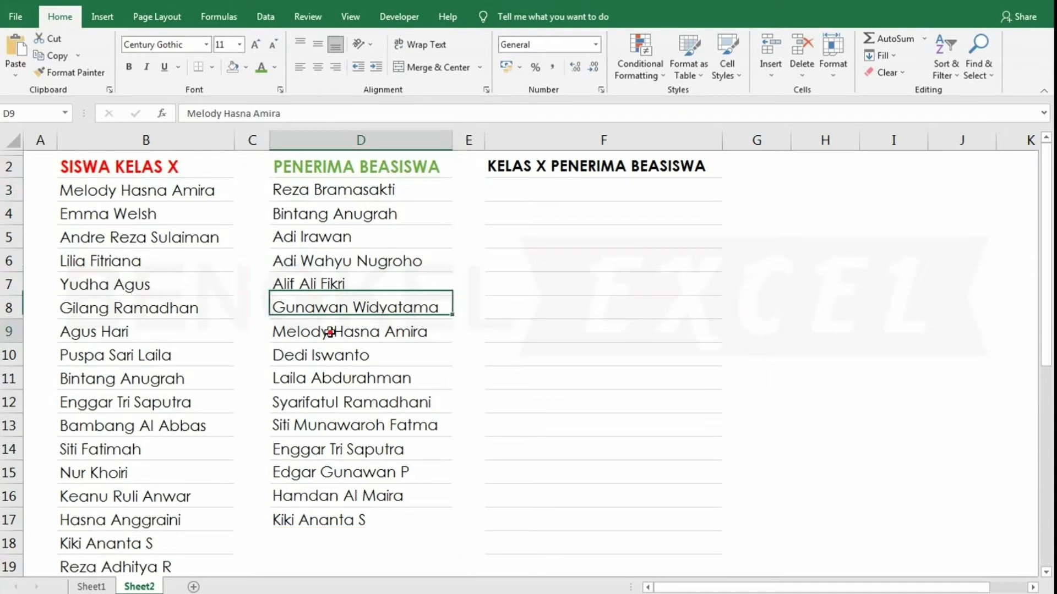
left_click(329, 331)
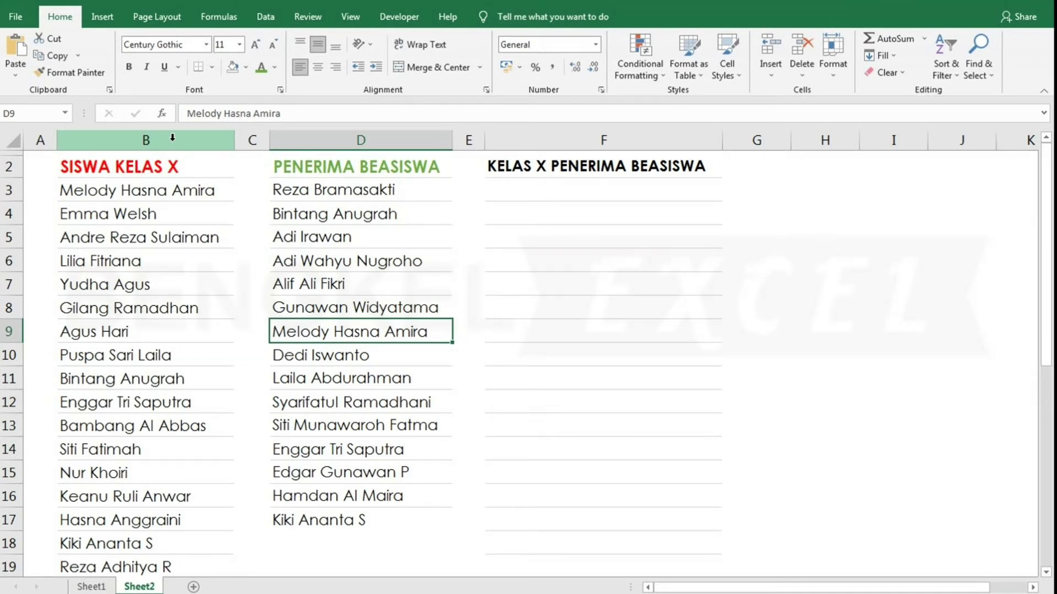
left_click(172, 137)
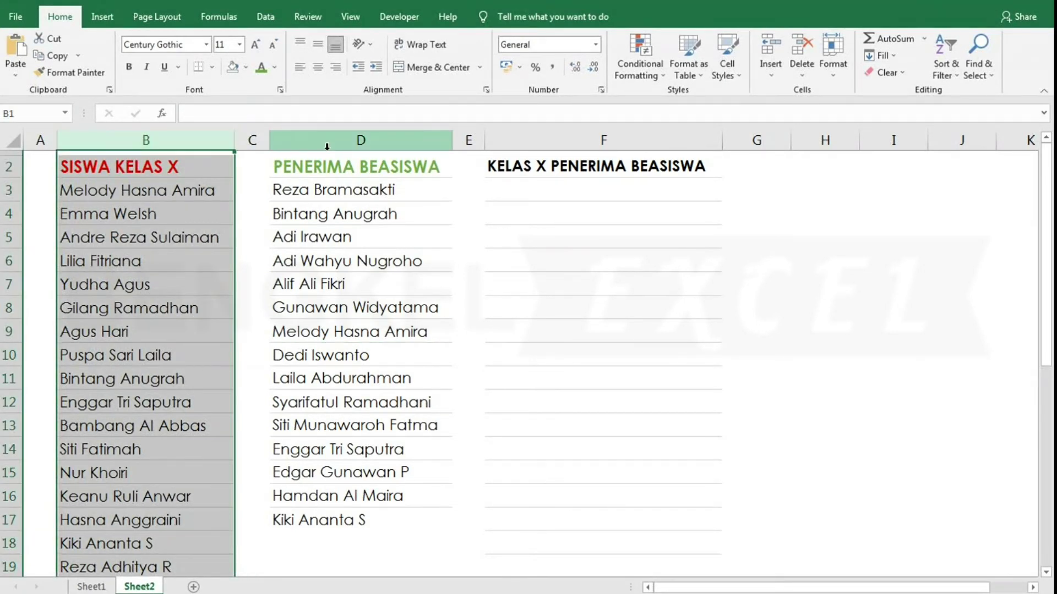
- Highlight duplicate names across columns B and D with Green Fill with Dark Green Text
left_click(359, 140, "ctrl")
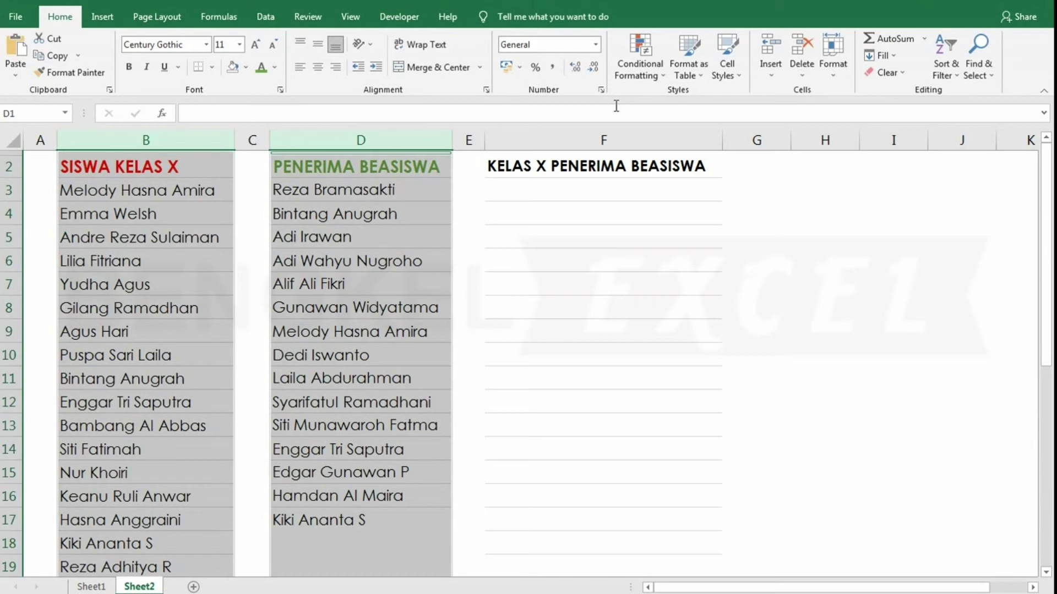
left_click(646, 78)
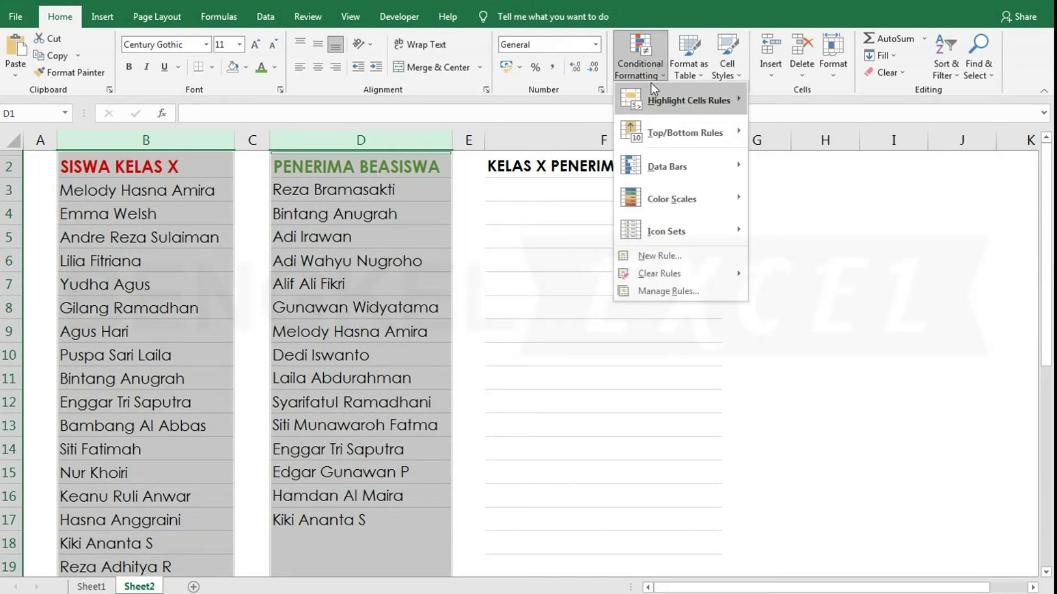
left_click(801, 299)
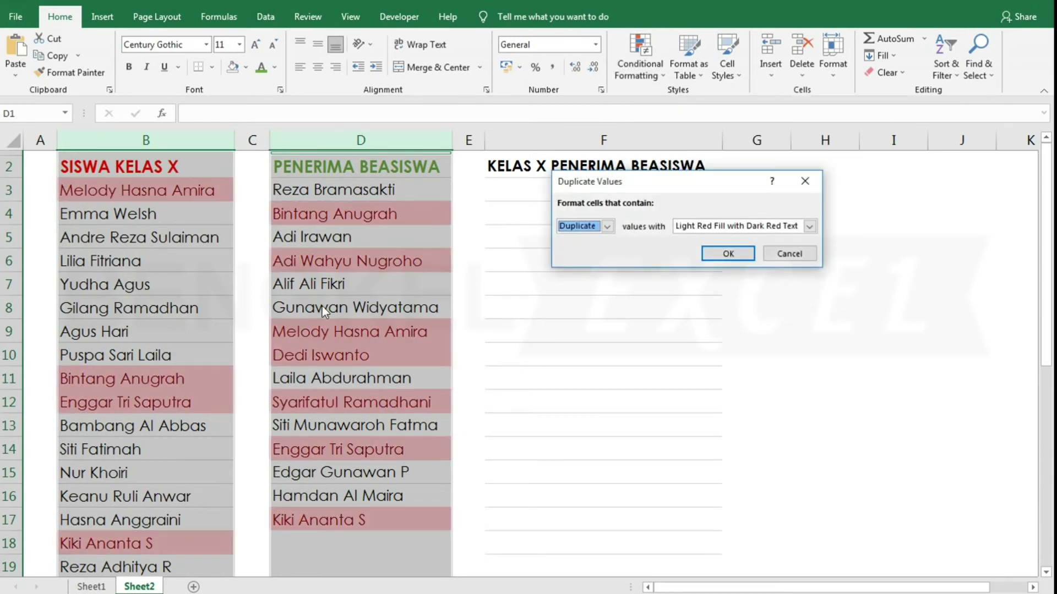
left_click(754, 230)
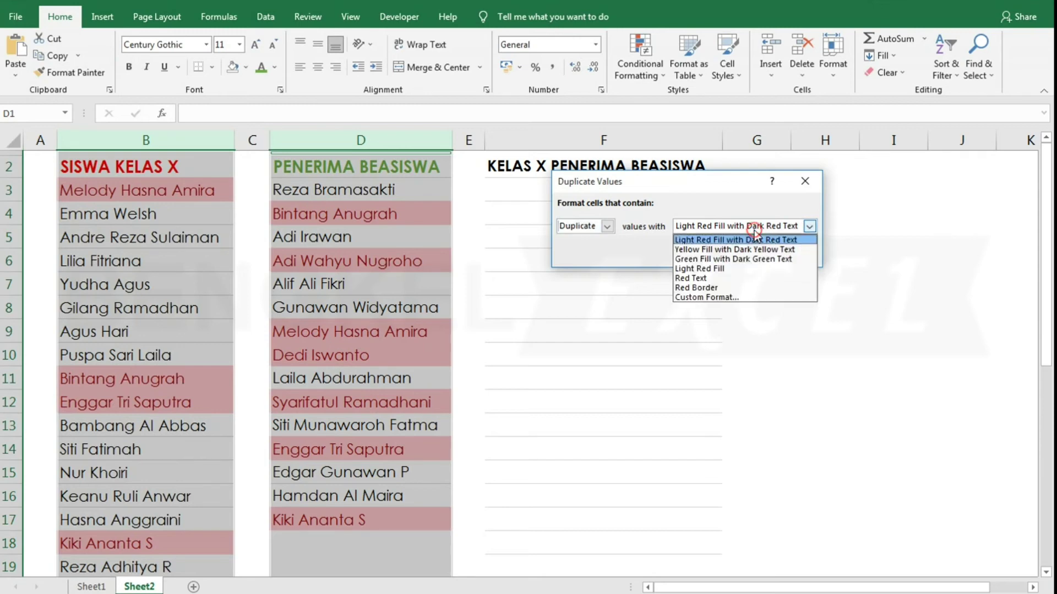
left_click(738, 259)
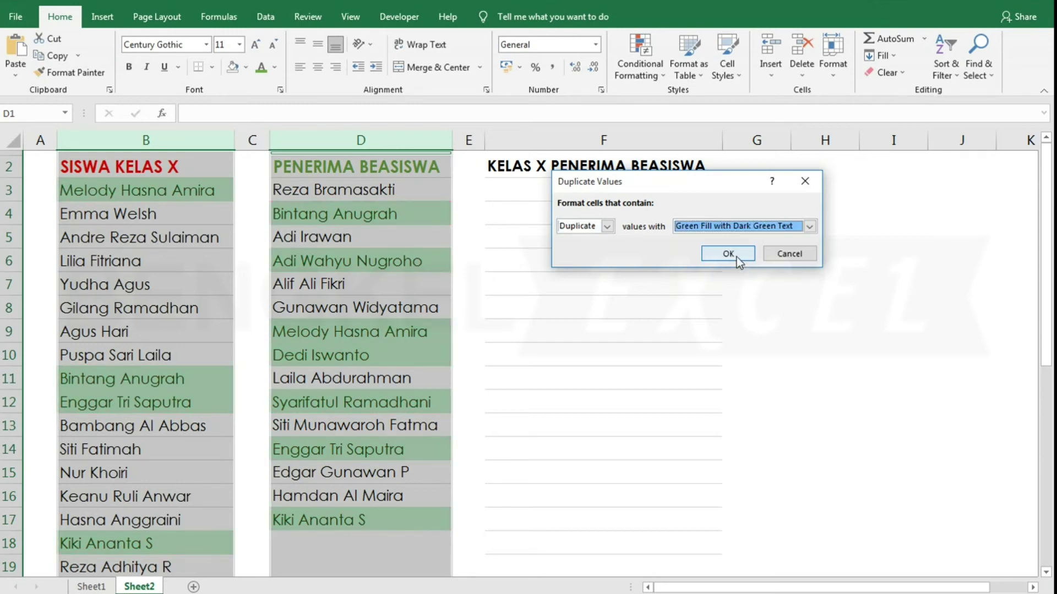
left_click(738, 256)
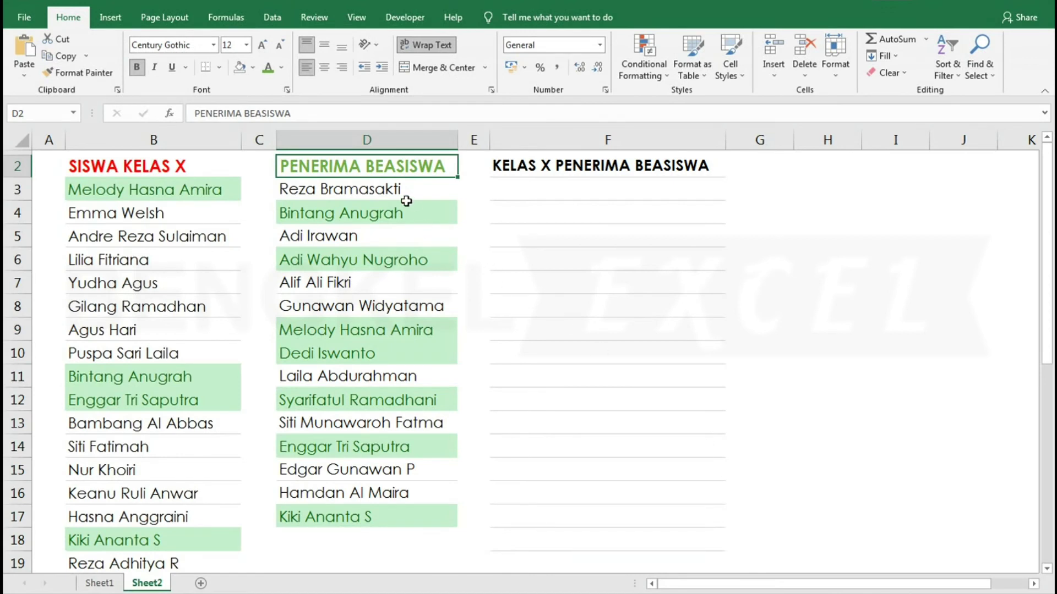
- Turn on filtering from the PENERIMA BEASISWA heading cell D2 and open its filter options
left_click(391, 208)
left_click(394, 165)
key("ctrl+shift+l")
left_click(450, 170)
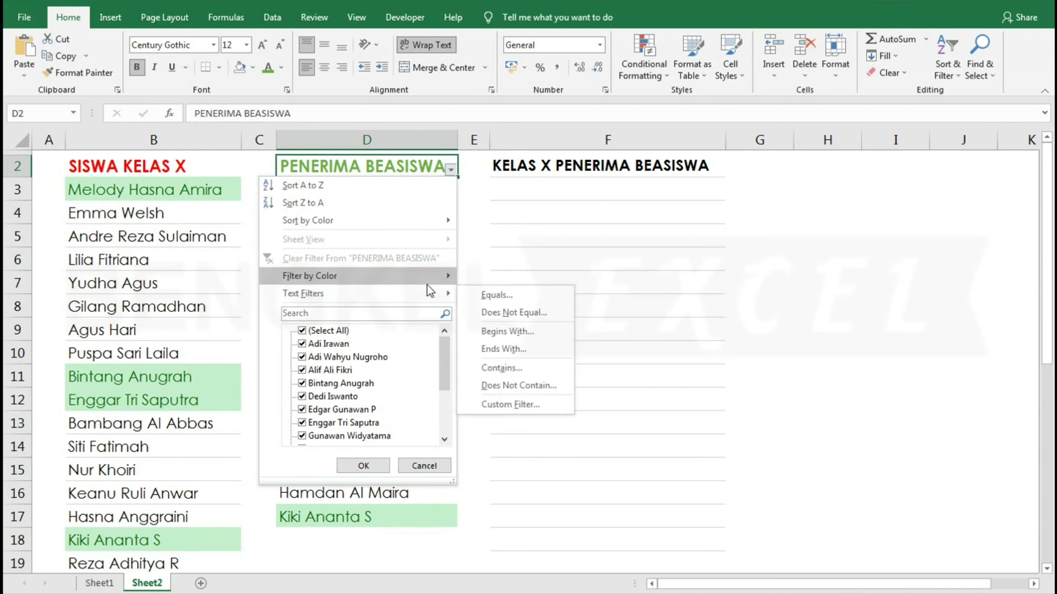
mouse_move(355, 275)
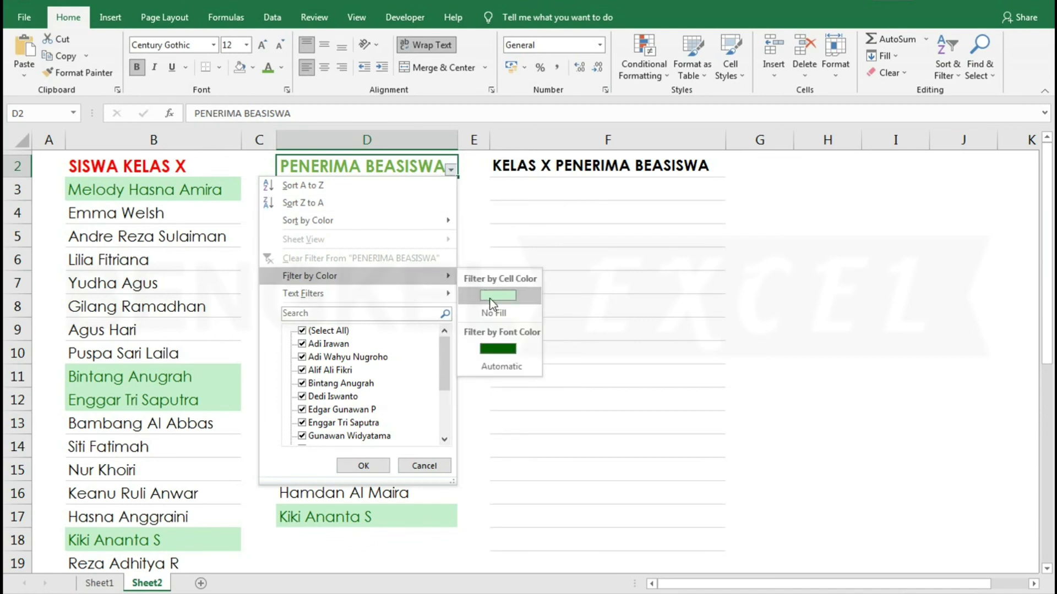
left_click(491, 297)
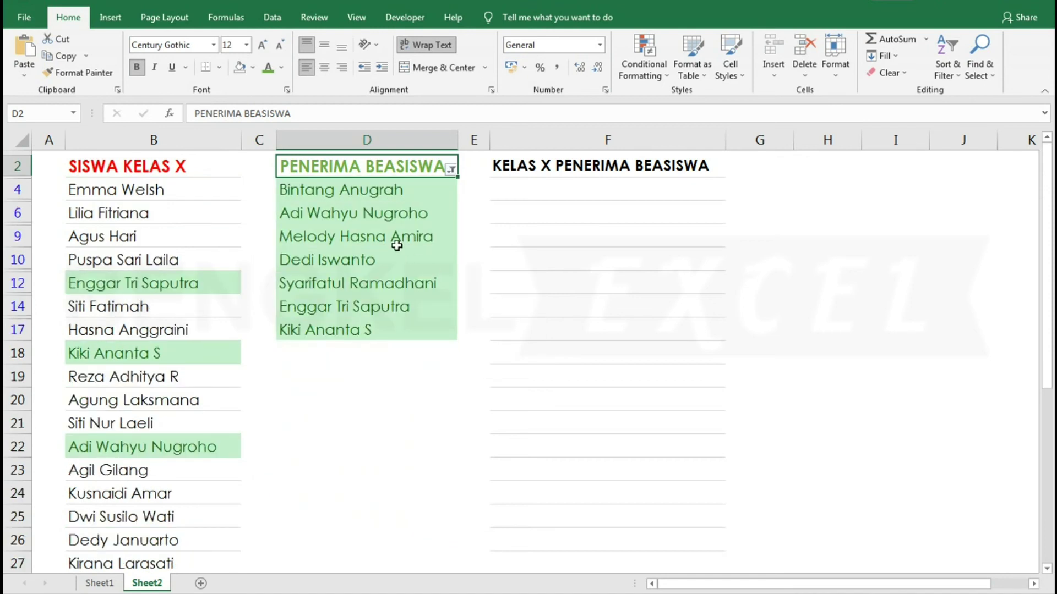
left_click(371, 237)
left_click_drag(351, 193, 349, 329)
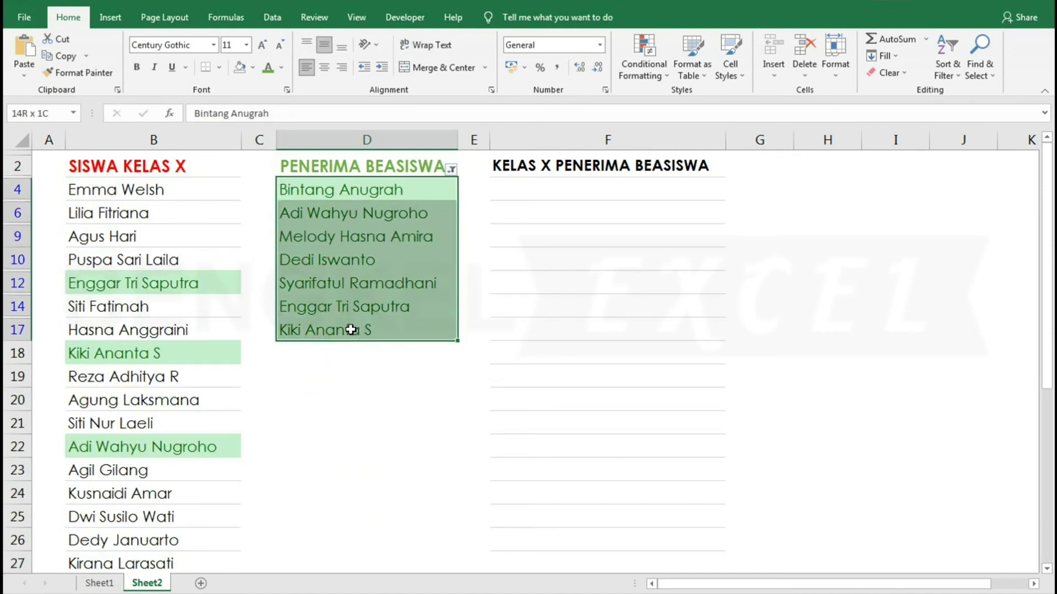
right_click(333, 192)
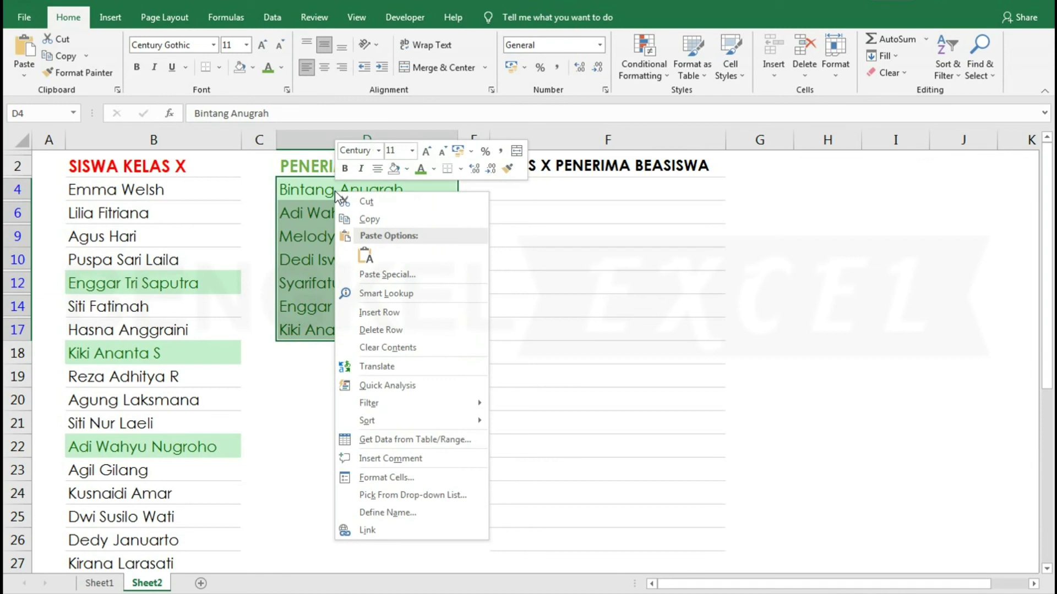
left_click(367, 213)
- Tick (Select All) to show every scholarship name again, then select cell F3
left_click(451, 169)
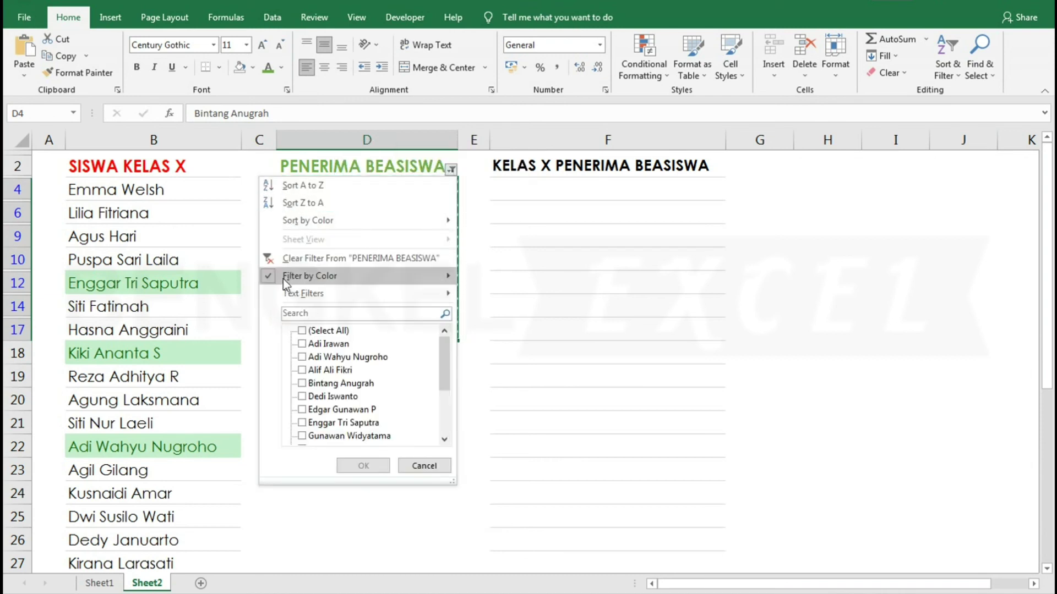
left_click(303, 331)
left_click(363, 465)
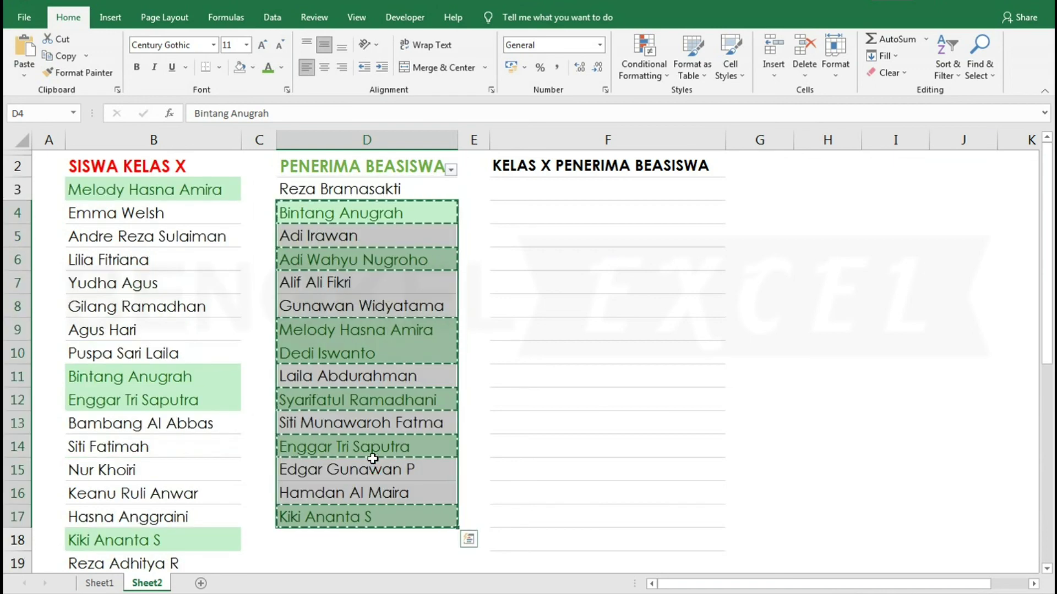
left_click(546, 193)
- Paste the copied names into F3 and clear the copy border with Esc
right_click(545, 192)
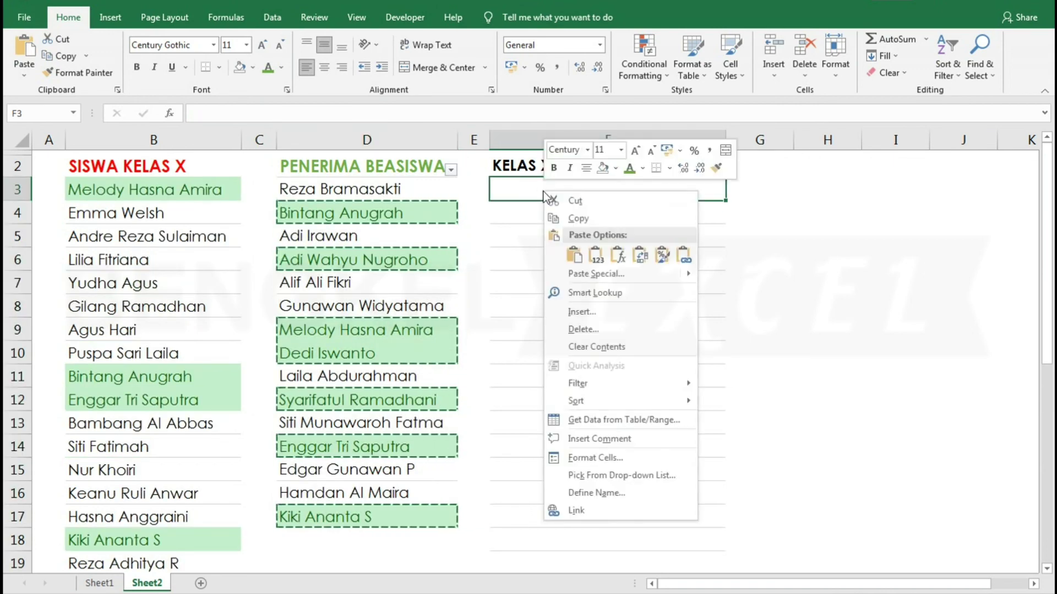
left_click(574, 255)
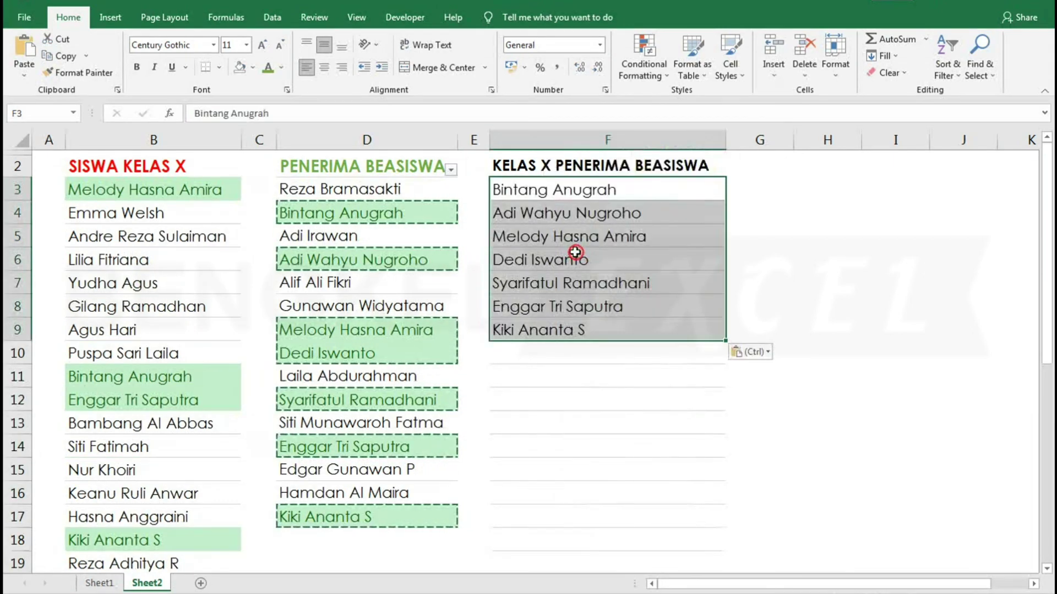
left_click(543, 329)
key("Escape")
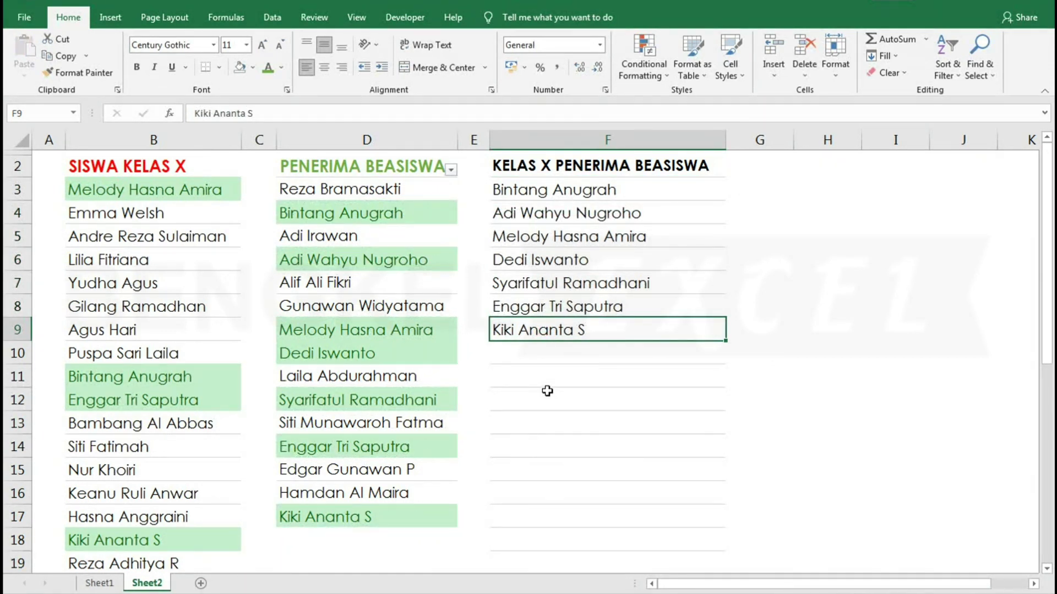
left_click(578, 364)
left_click(535, 192)
left_click(535, 223)
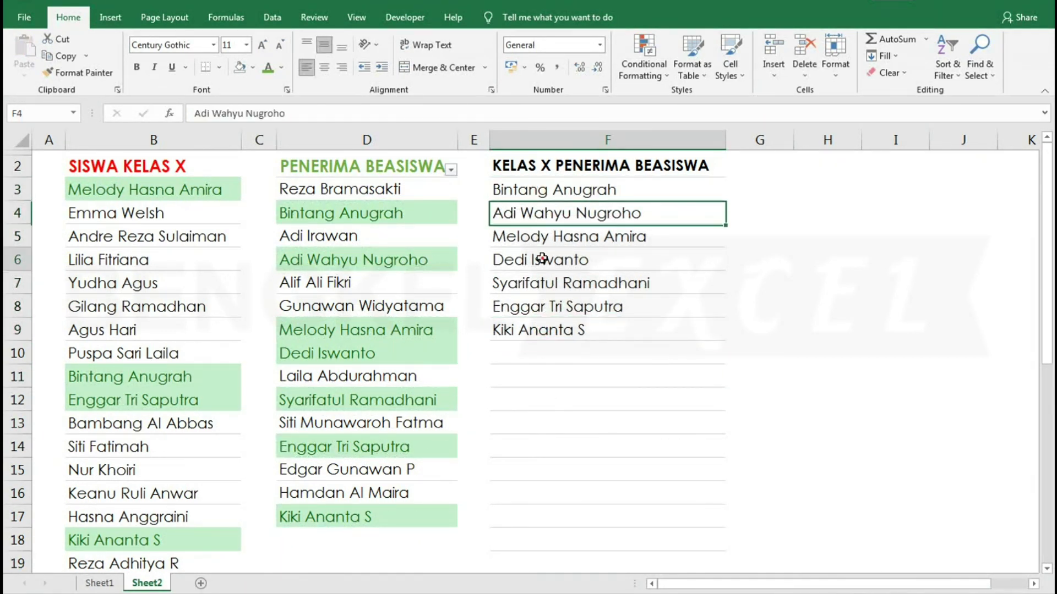
left_click(542, 258)
left_click(537, 283)
left_click(540, 306)
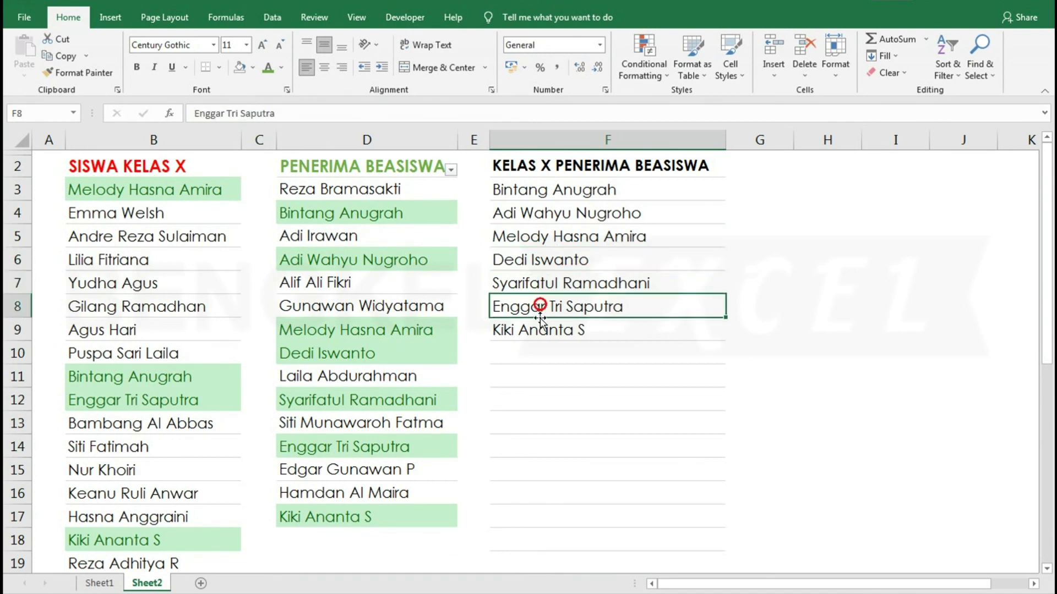
left_click(540, 328)
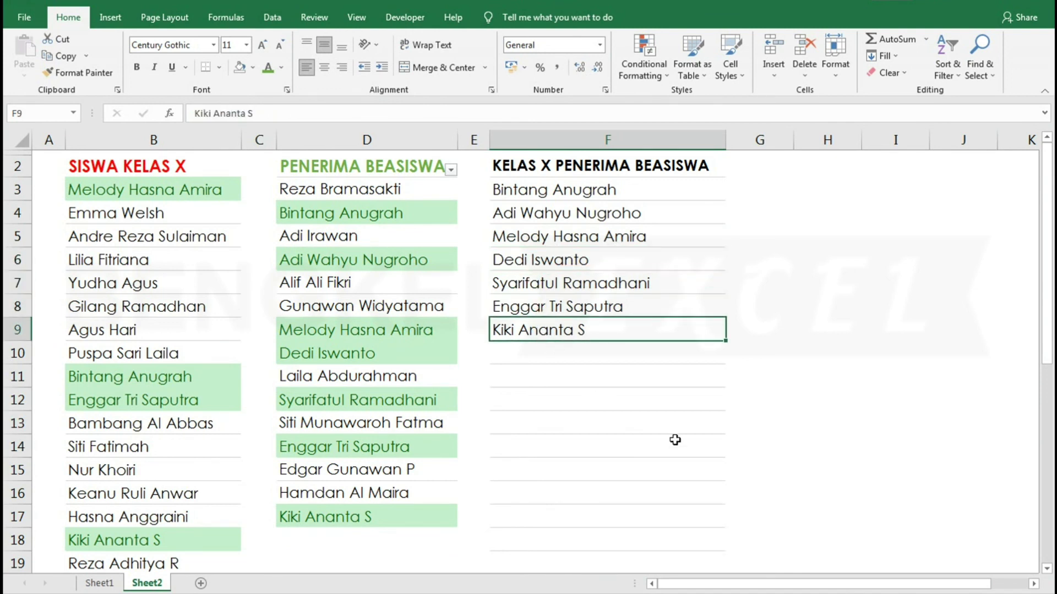